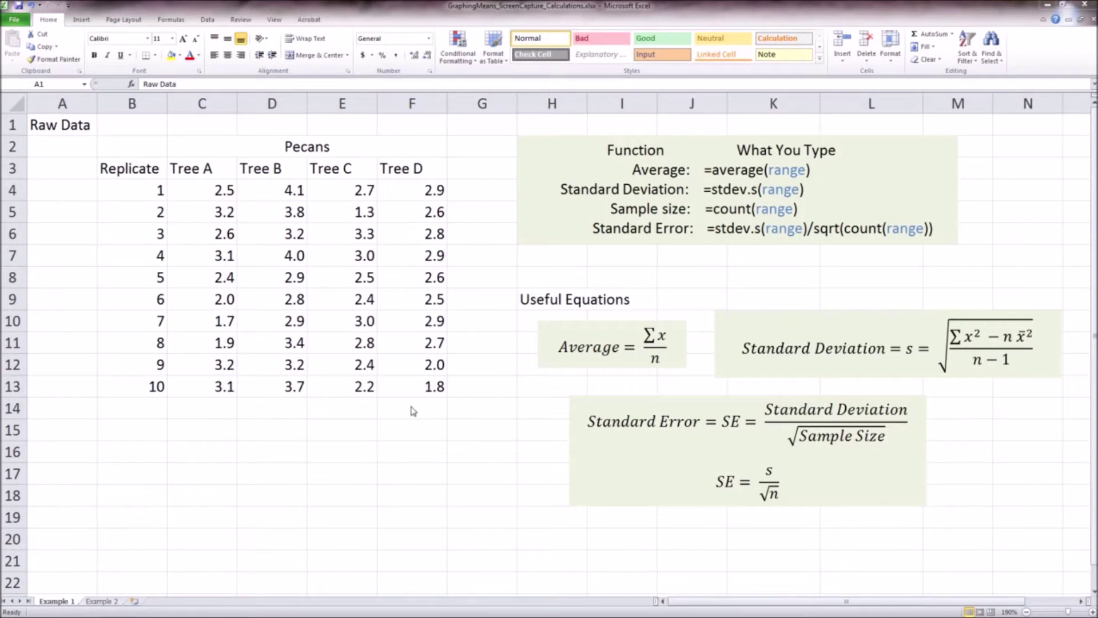
# Enter the label "Average =" in cell B14, below the last replicate number
pyautogui.click(119, 413)
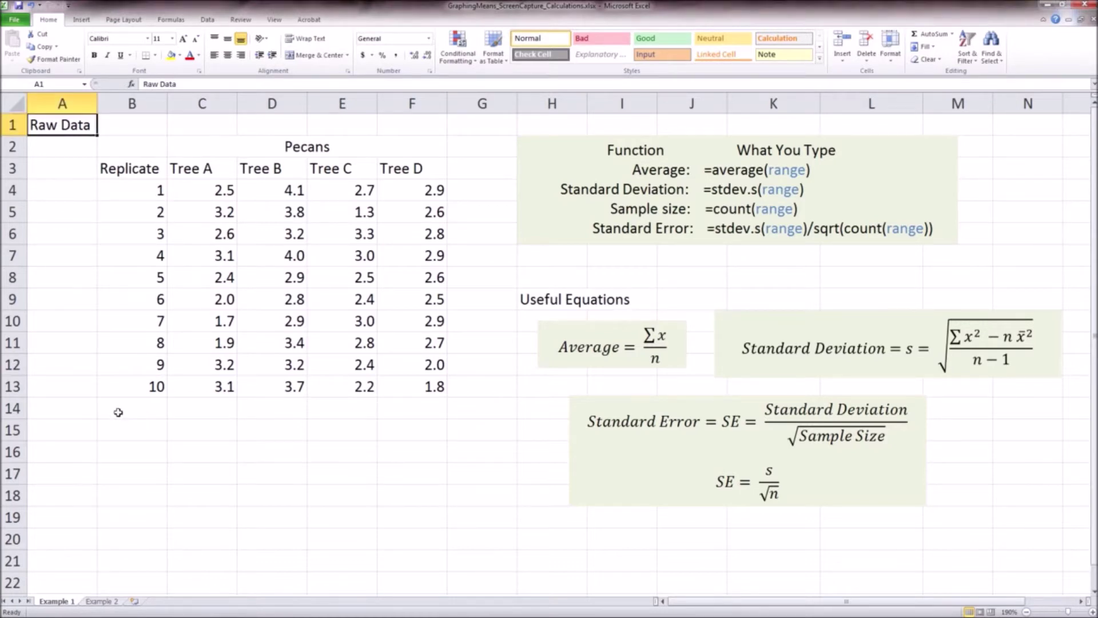
pyautogui.click(118, 412)
pyautogui.write('Averag')
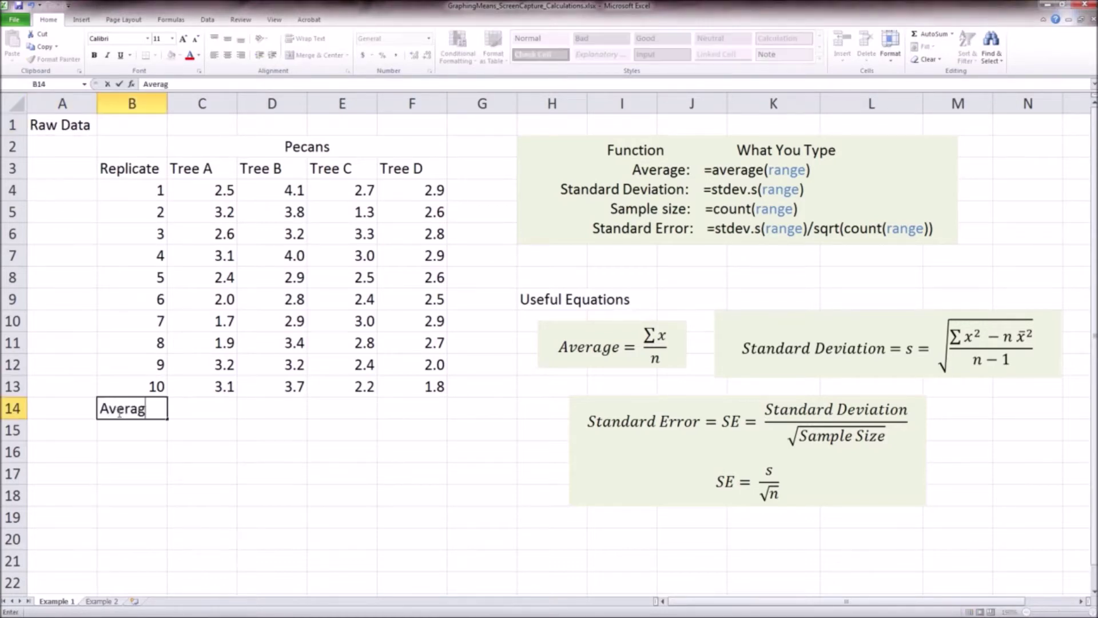
pyautogui.write('e =')
pyautogui.press('Return')
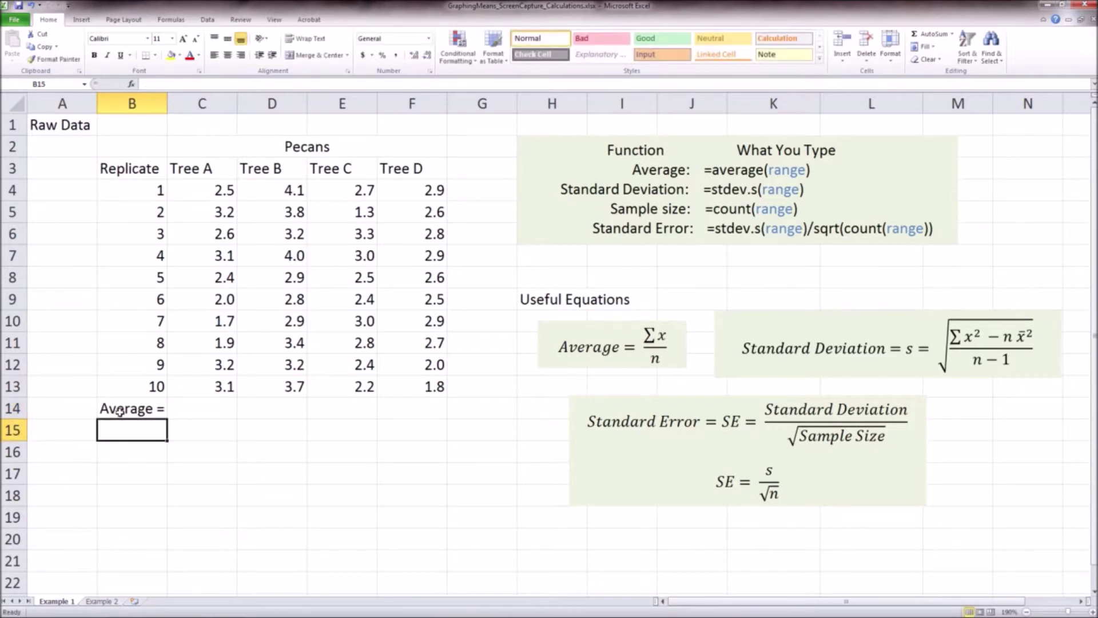
# Calculate the Tree A average in cell C14 with the formula =average(C4:C13)
pyautogui.click(201, 406)
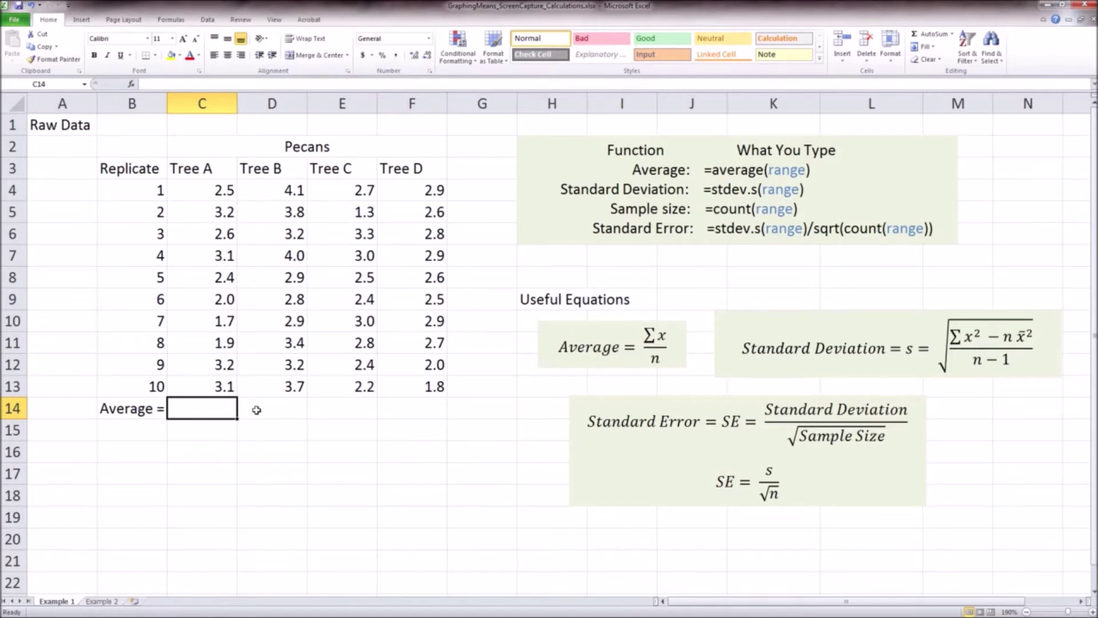
pyautogui.write('=')
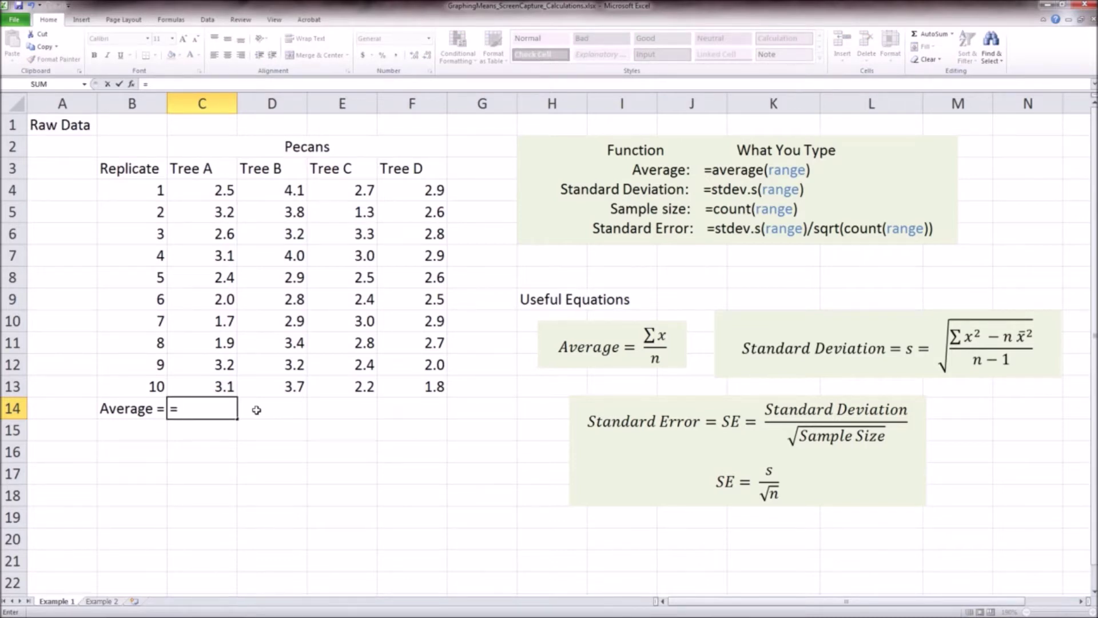
pyautogui.write('a')
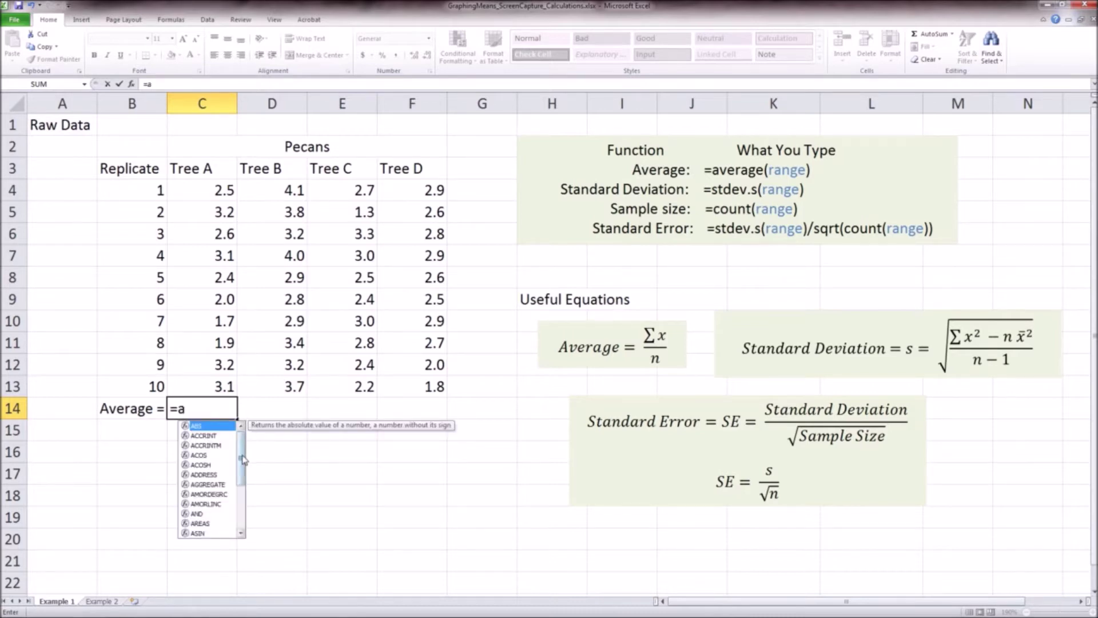
pyautogui.moveTo(242, 457)
pyautogui.mouseDown()
pyautogui.moveTo(252, 519)
pyautogui.moveTo(250, 447)
pyautogui.mouseUp()
pyautogui.write('verage')
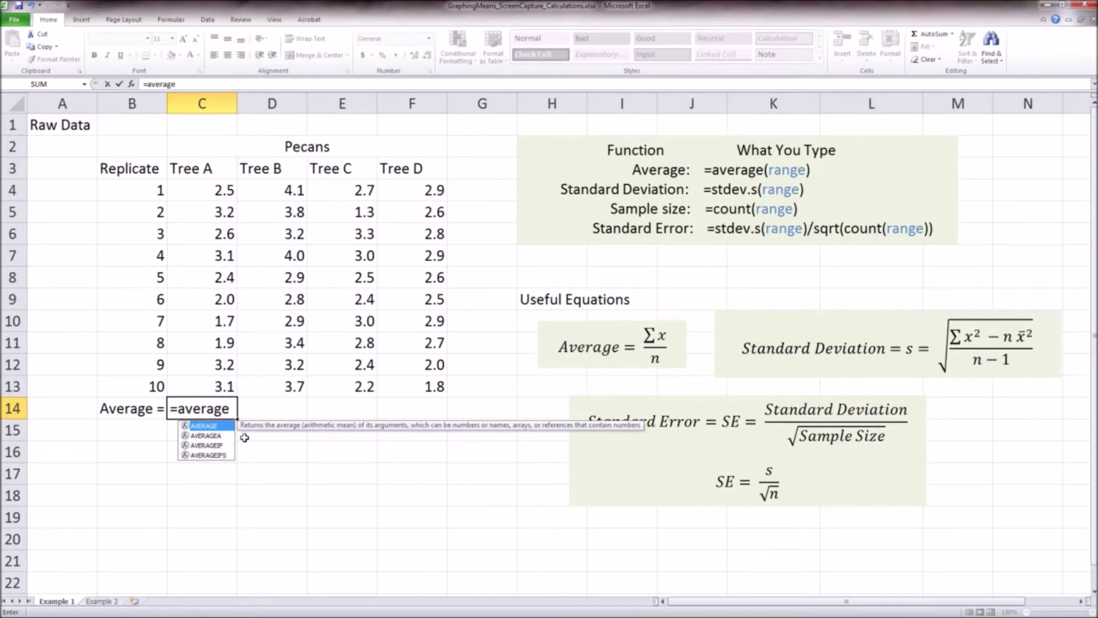
pyautogui.write('(')
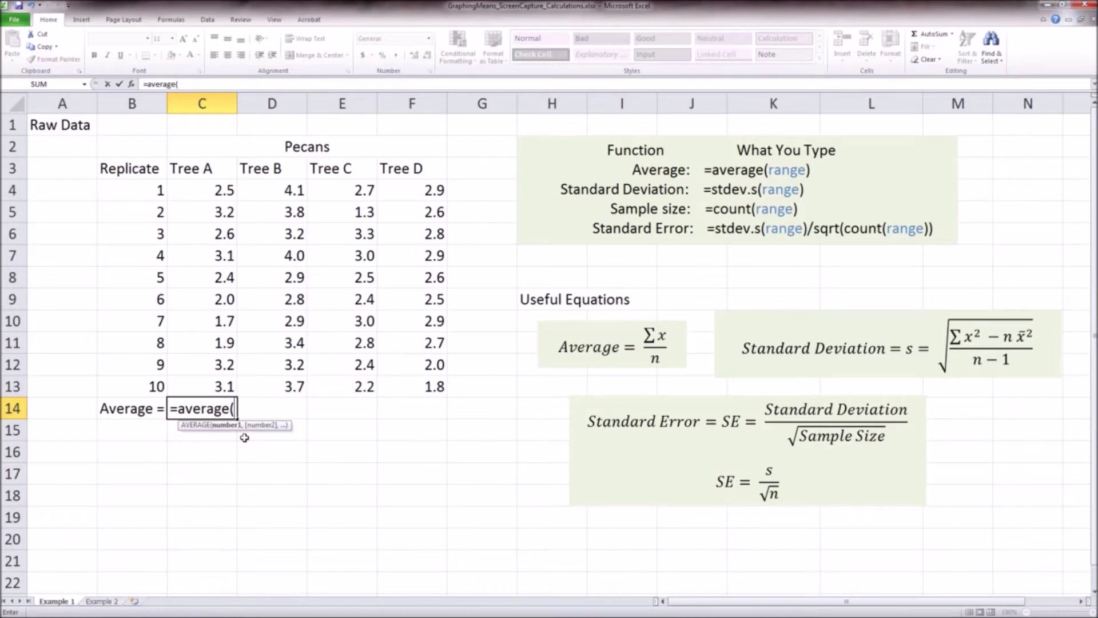
pyautogui.click(200, 191)
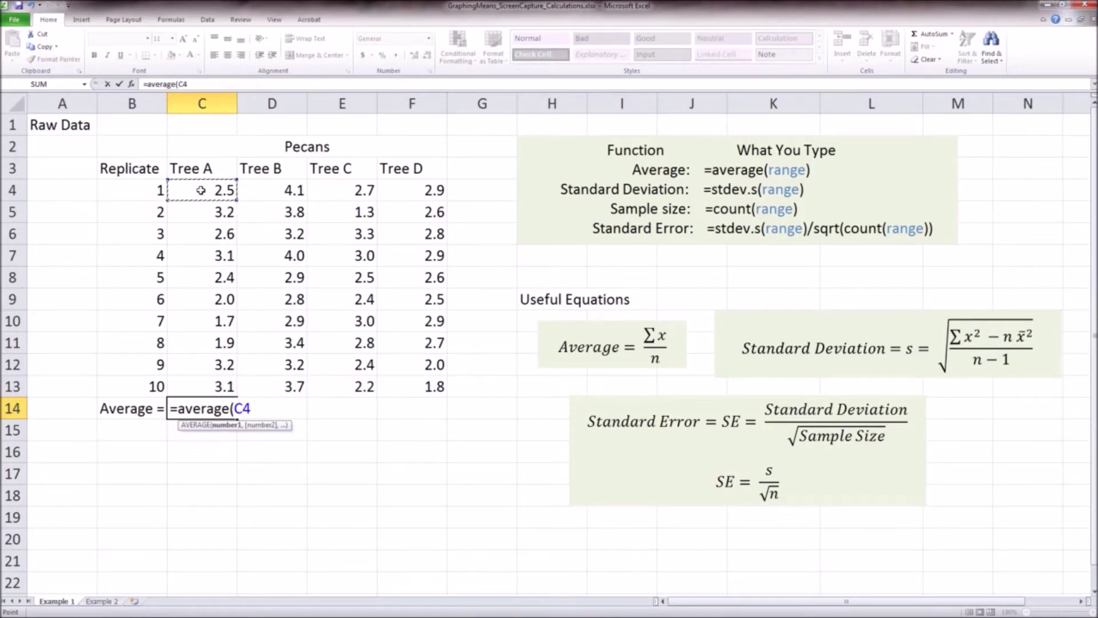
pyautogui.moveTo(201, 191); pyautogui.dragTo(208, 383)
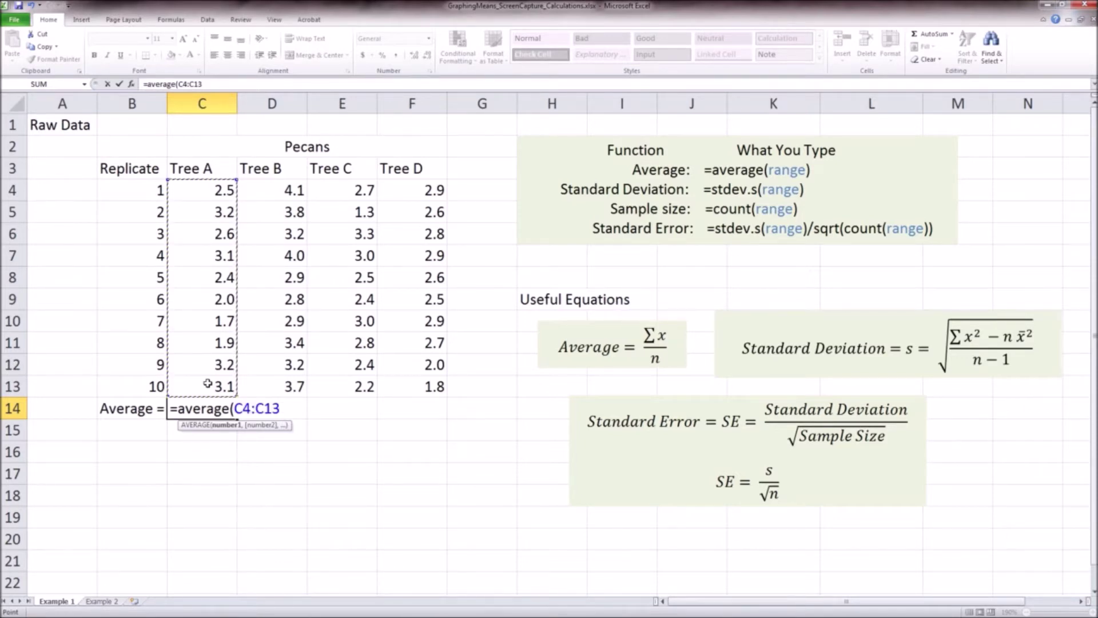
pyautogui.write(')')
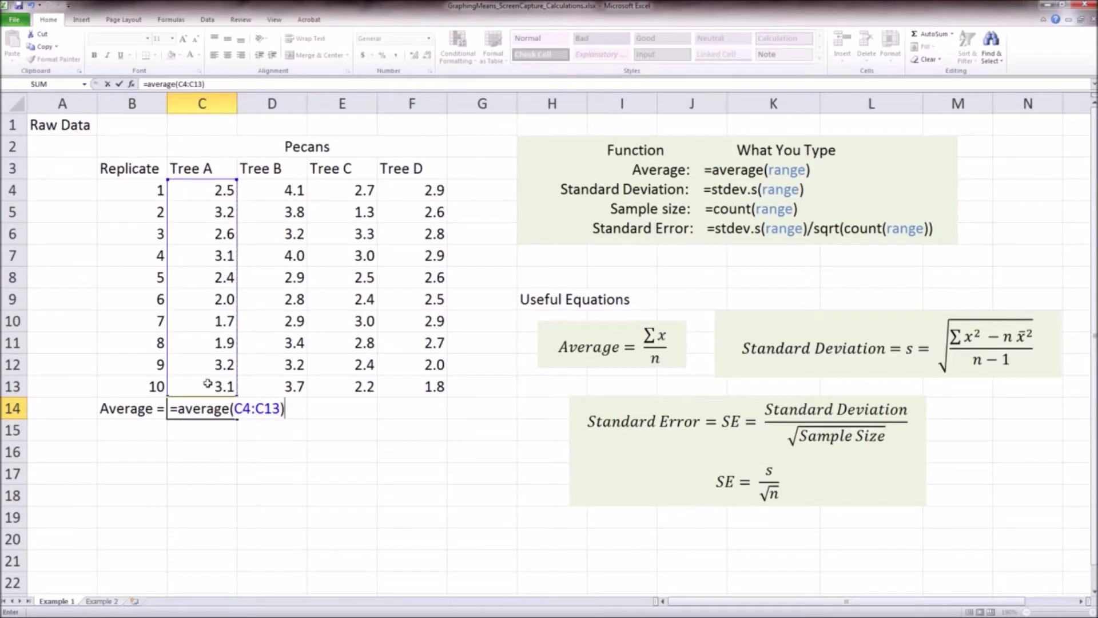
pyautogui.press('Return')
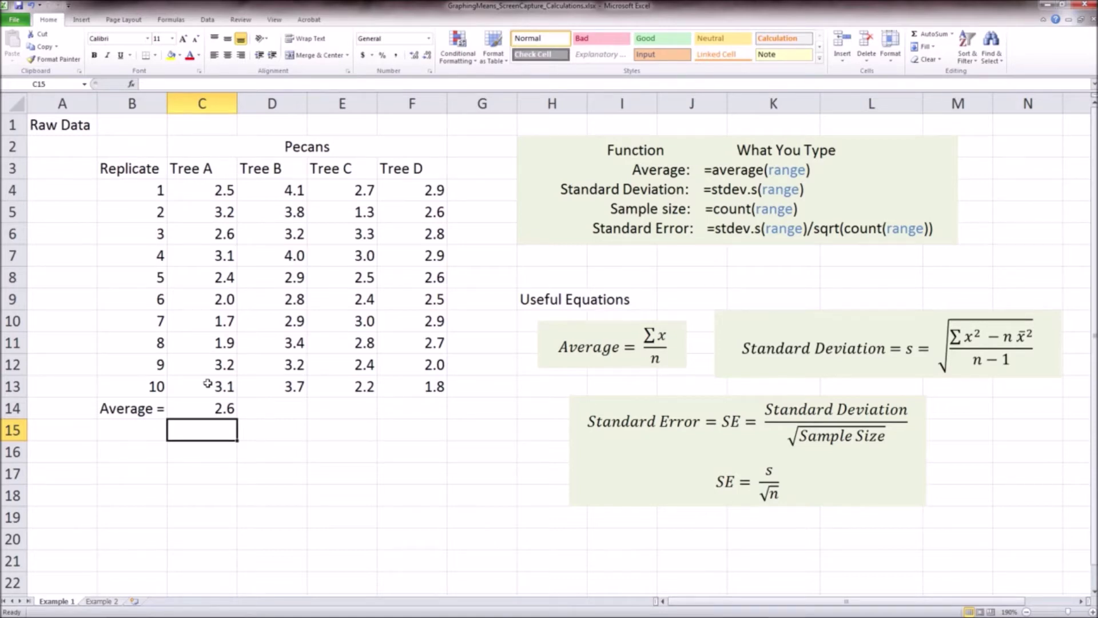
# Fill the average formula from C14 across to F14 for Trees B, C and D, and check the copied formula in D14
pyautogui.click(207, 406)
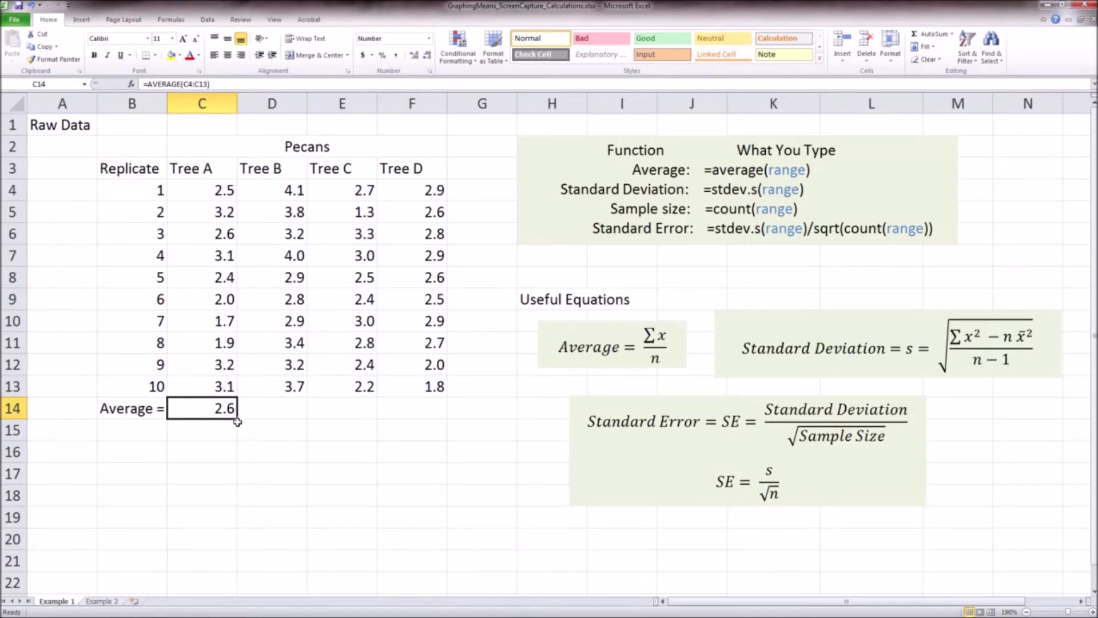
pyautogui.moveTo(239, 420); pyautogui.dragTo(422, 414)
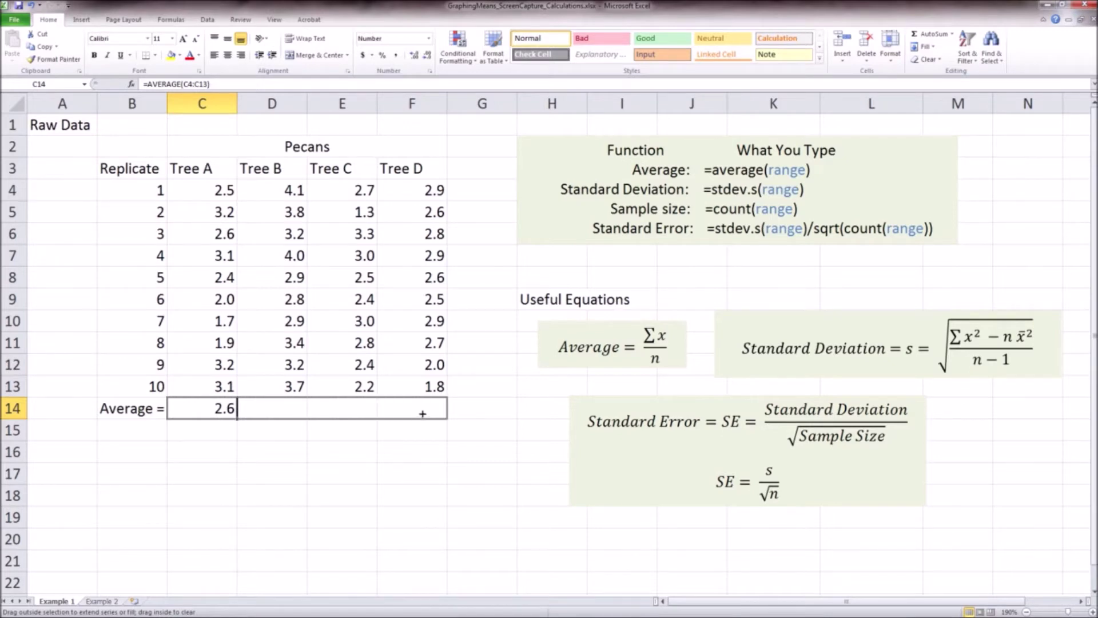
pyautogui.moveTo(423, 413); pyautogui.dragTo(421, 412)
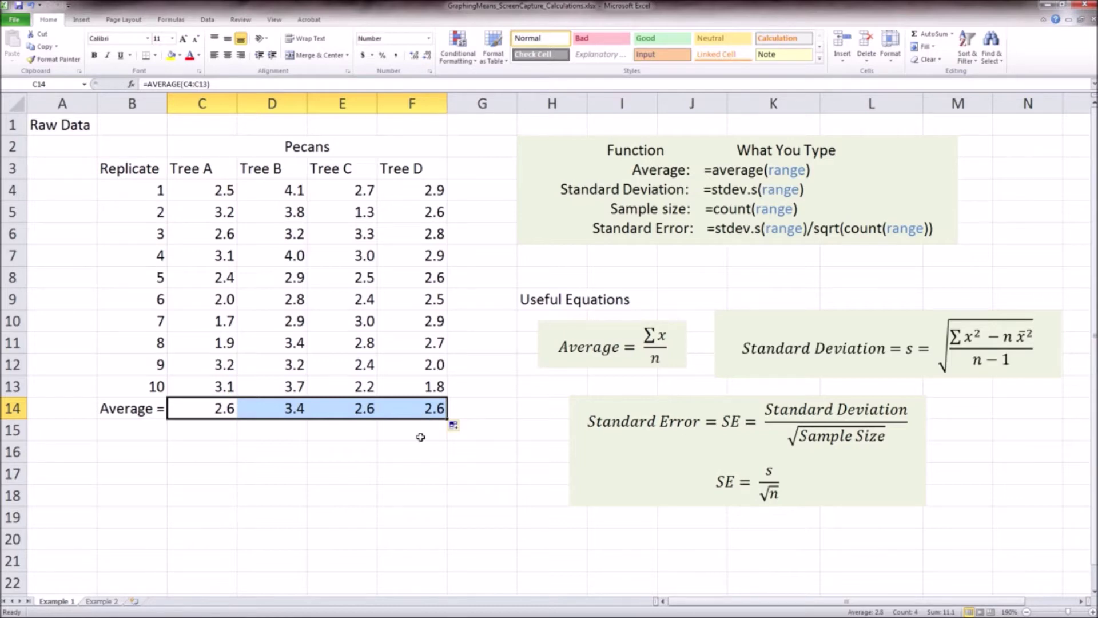
pyautogui.click(286, 405)
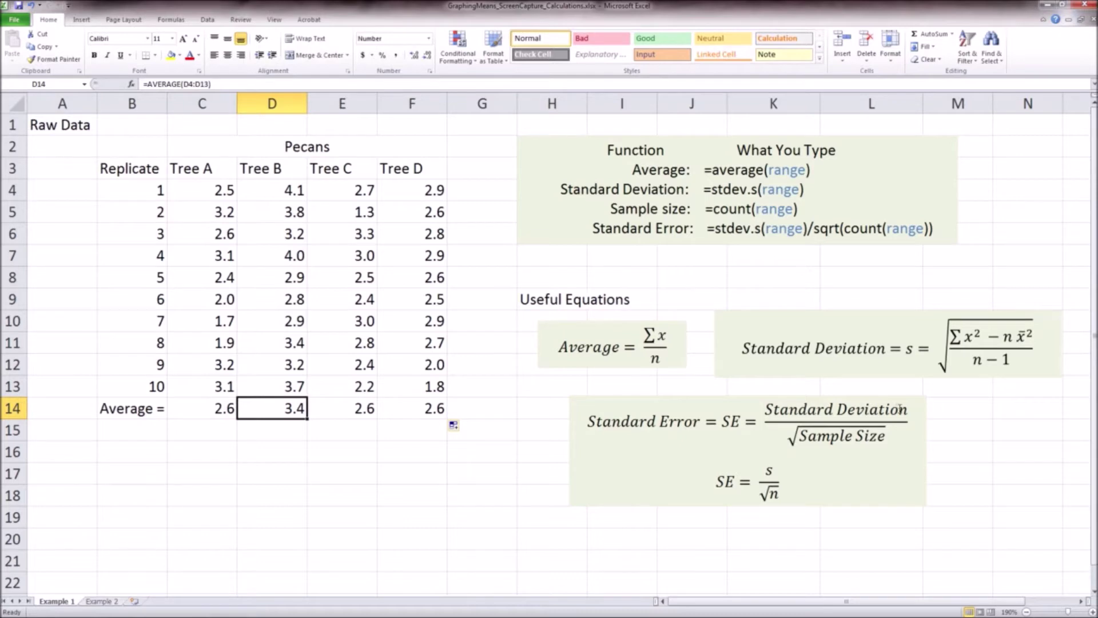
# Enter the label "s =" for the standard deviation in cell B15
pyautogui.click(131, 434)
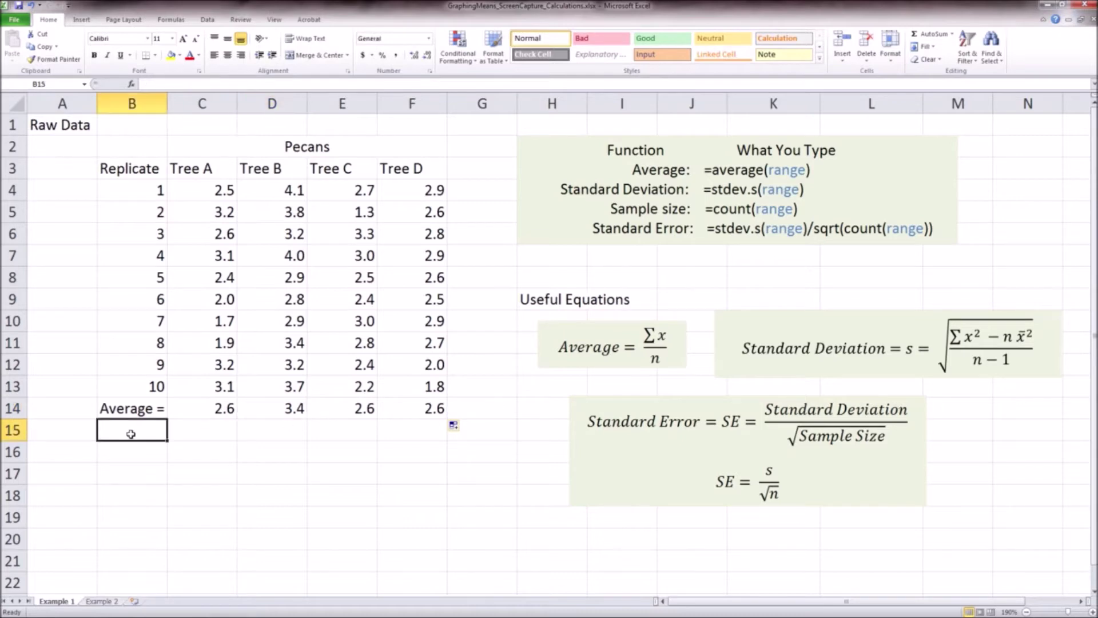
pyautogui.write('s =')
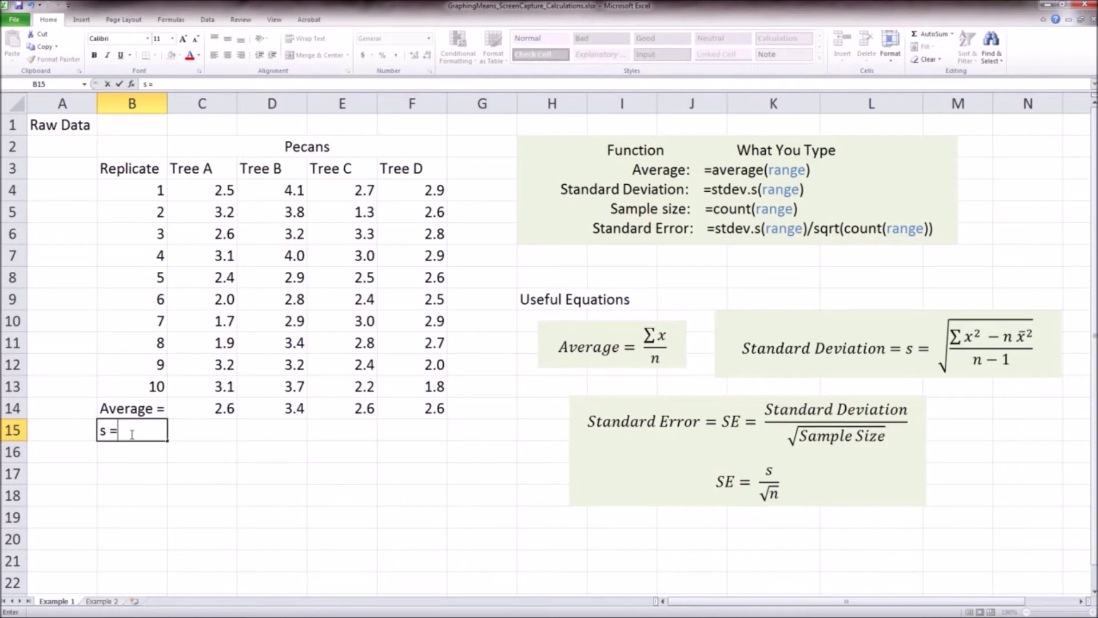
pyautogui.press('Tab')
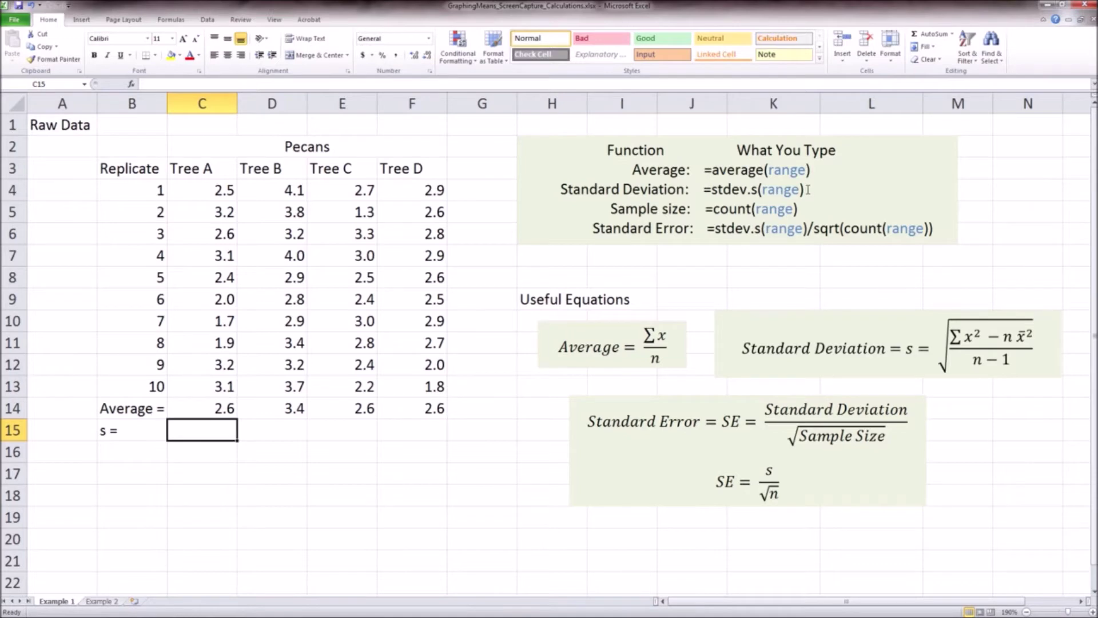
# Calculate the Tree A standard deviation in C15 with =stdev.s(C4:C13) and fill the formula across to F15
pyautogui.moveTo(808, 189); pyautogui.dragTo(707, 192)
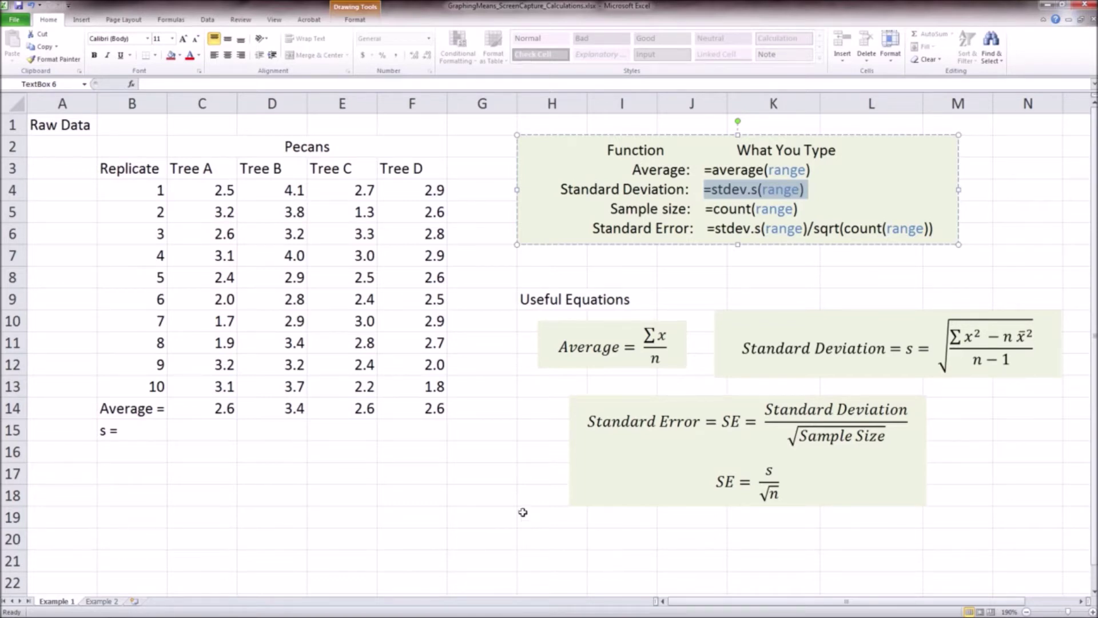
pyautogui.click(212, 426)
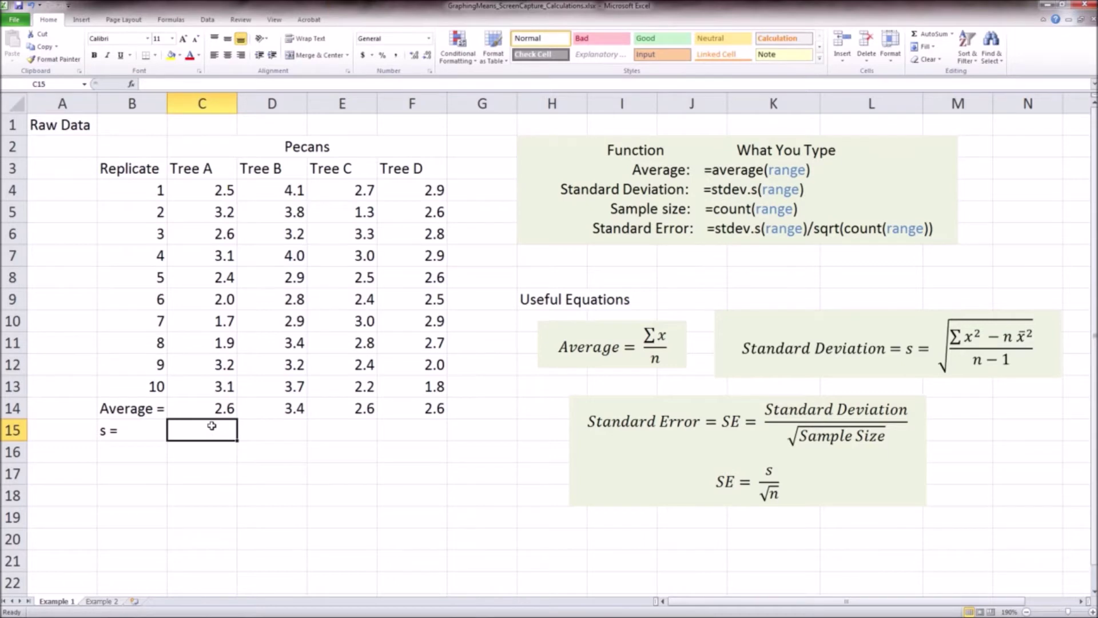
pyautogui.write('=st')
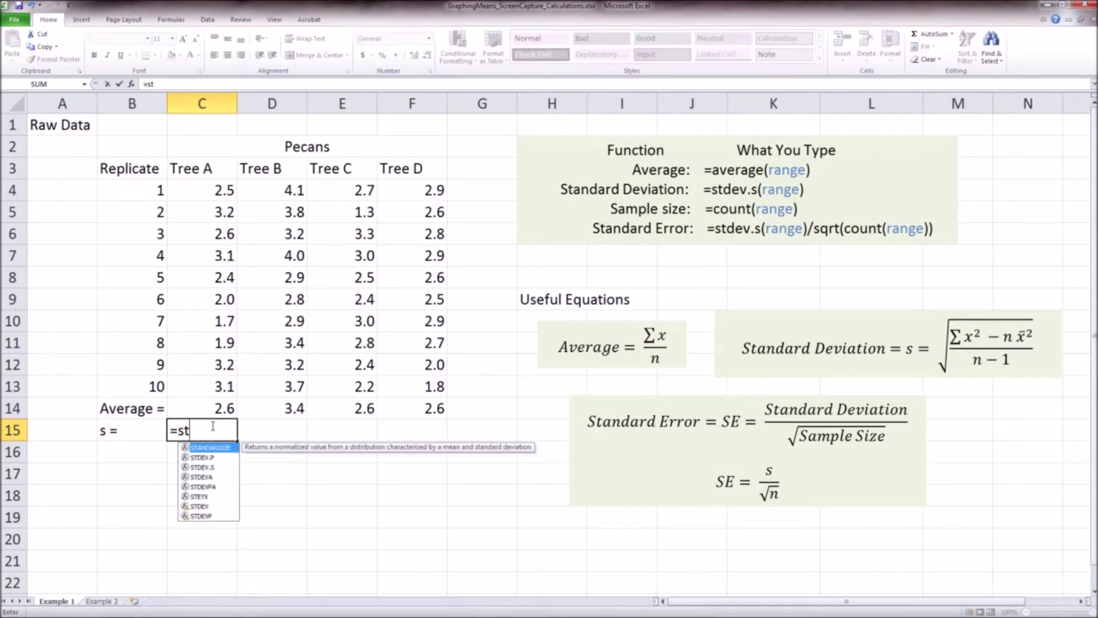
pyautogui.write('dev.s')
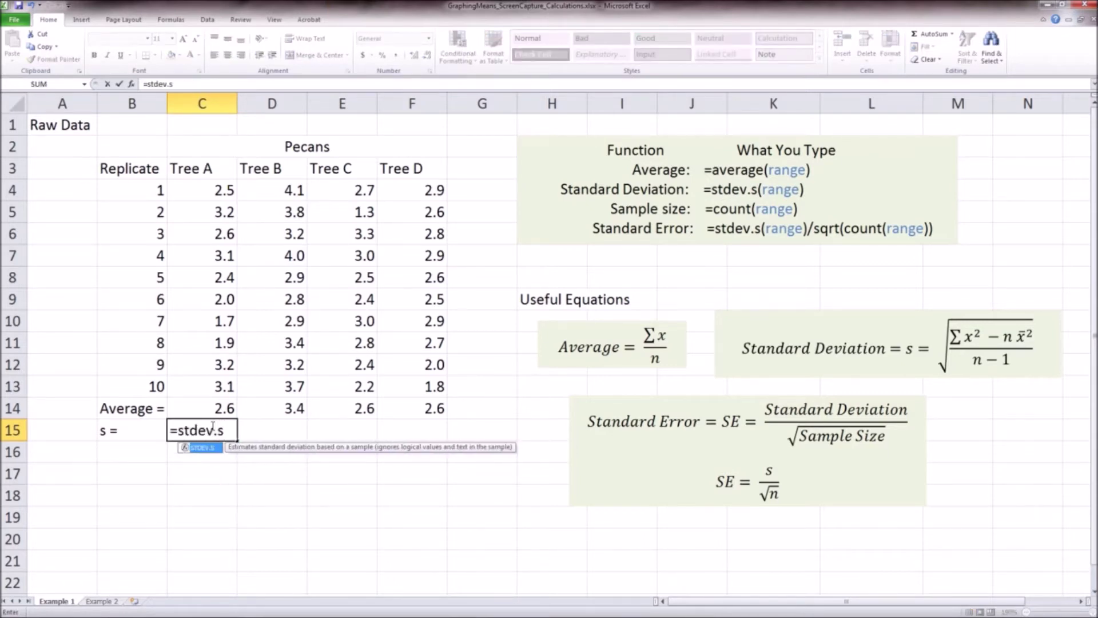
pyautogui.write('(')
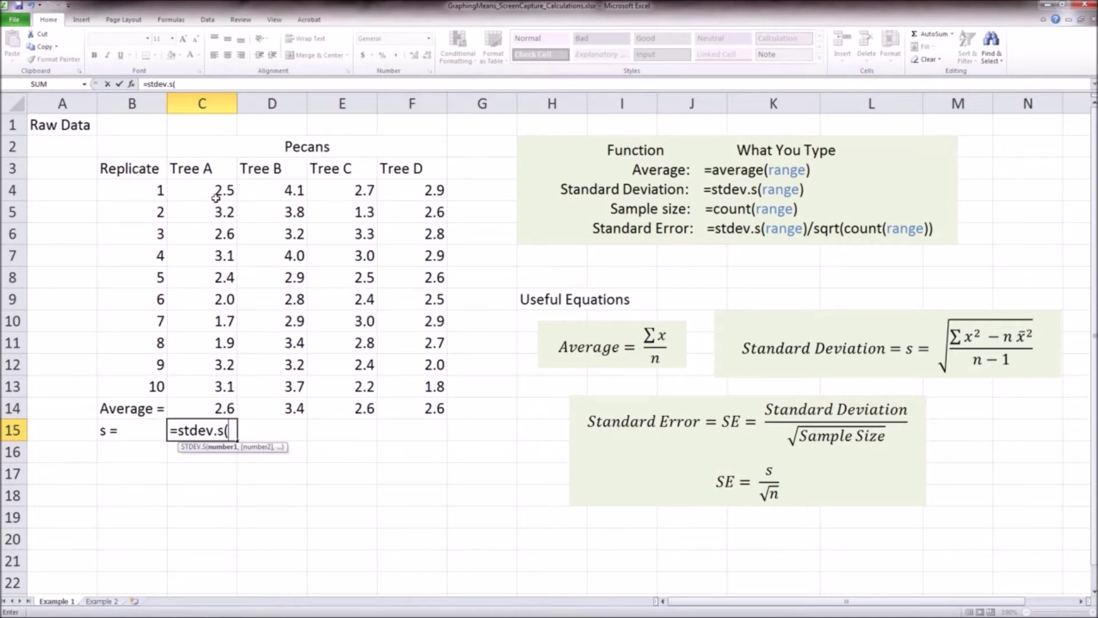
pyautogui.moveTo(213, 187); pyautogui.dragTo(216, 382)
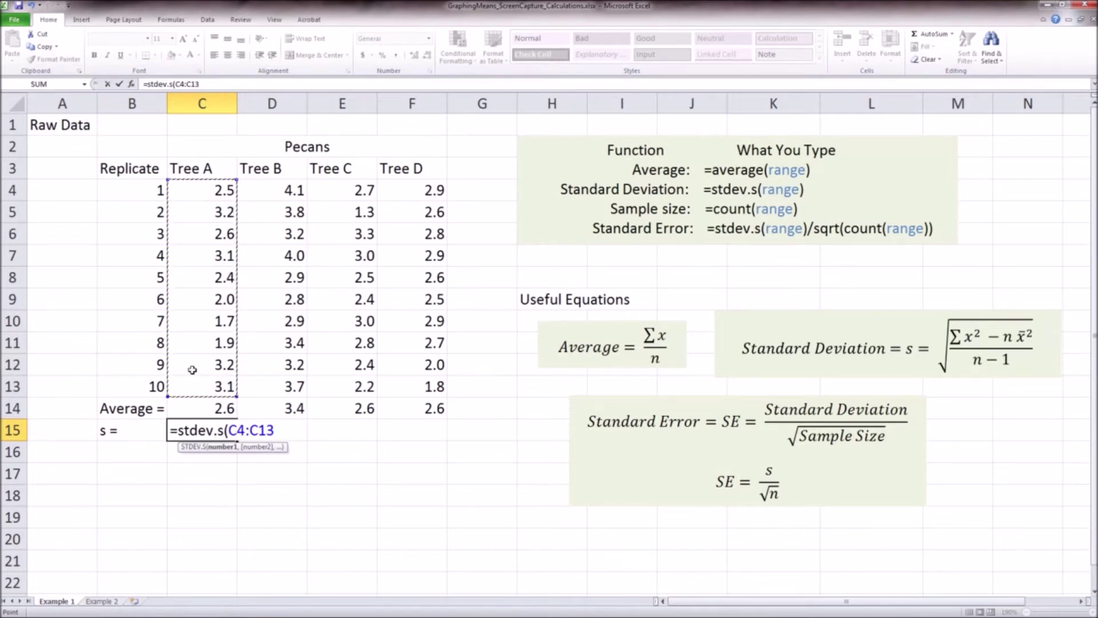
pyautogui.write(')')
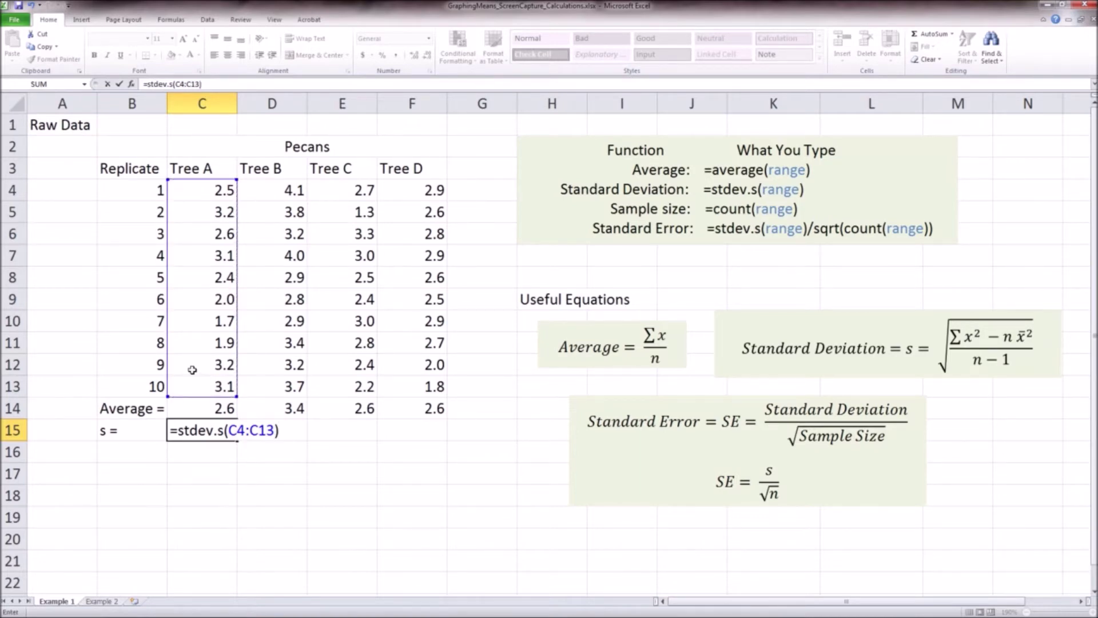
pyautogui.press('Return')
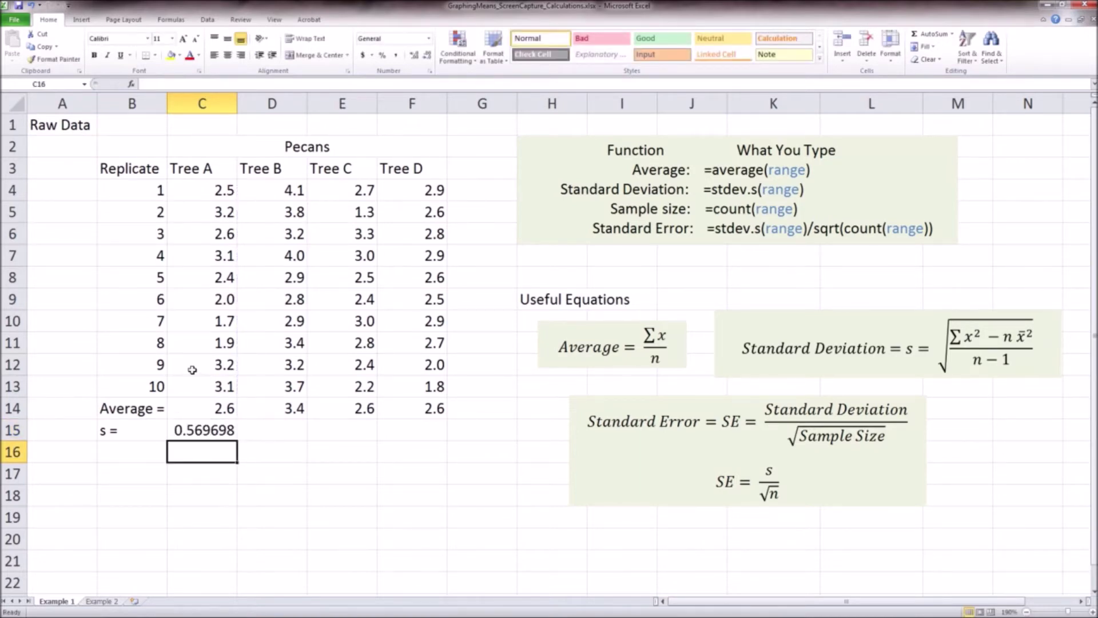
pyautogui.click(204, 432)
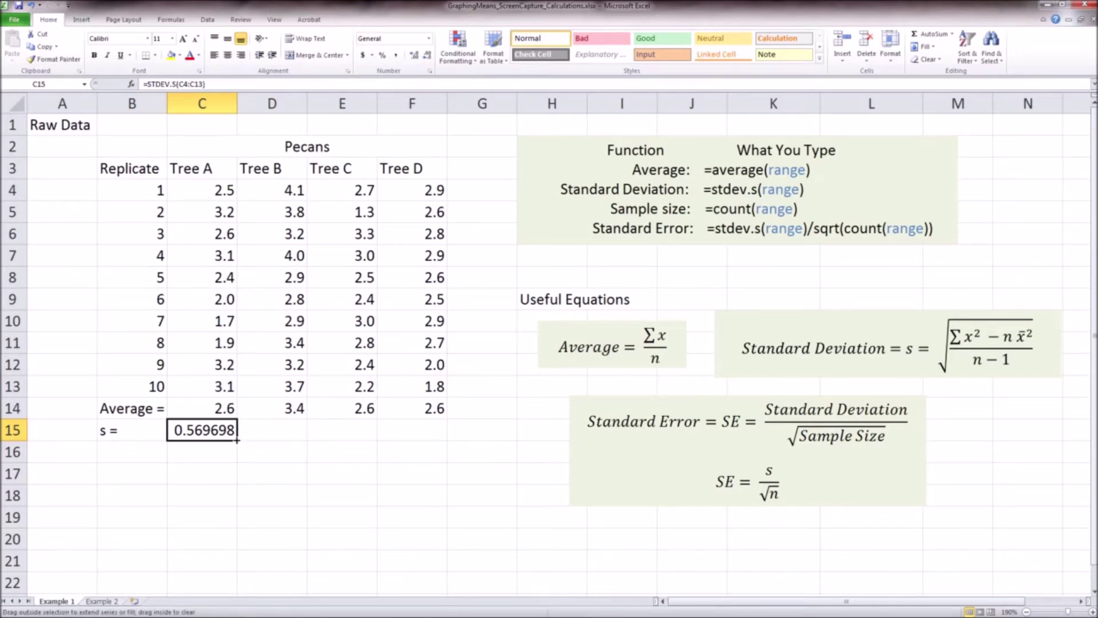
pyautogui.moveTo(237, 440); pyautogui.dragTo(425, 434)
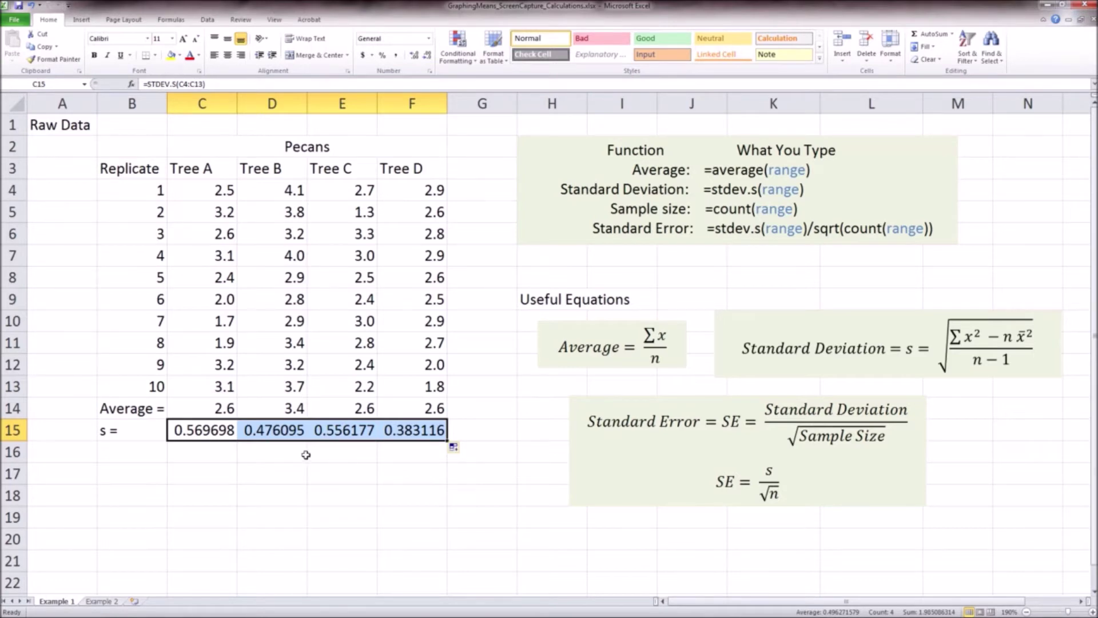
# Label cell B16 "n =" and calculate the Tree A sample size in C16 with the COUNT function over C4:C13
pyautogui.click(137, 455)
pyautogui.write('n =')
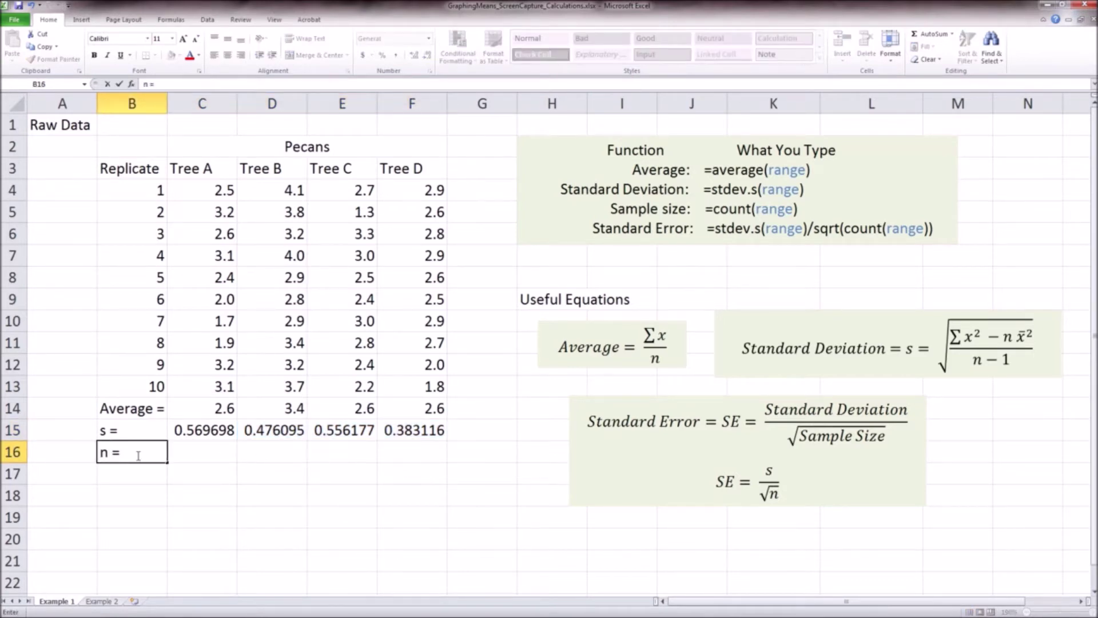
pyautogui.press('Tab')
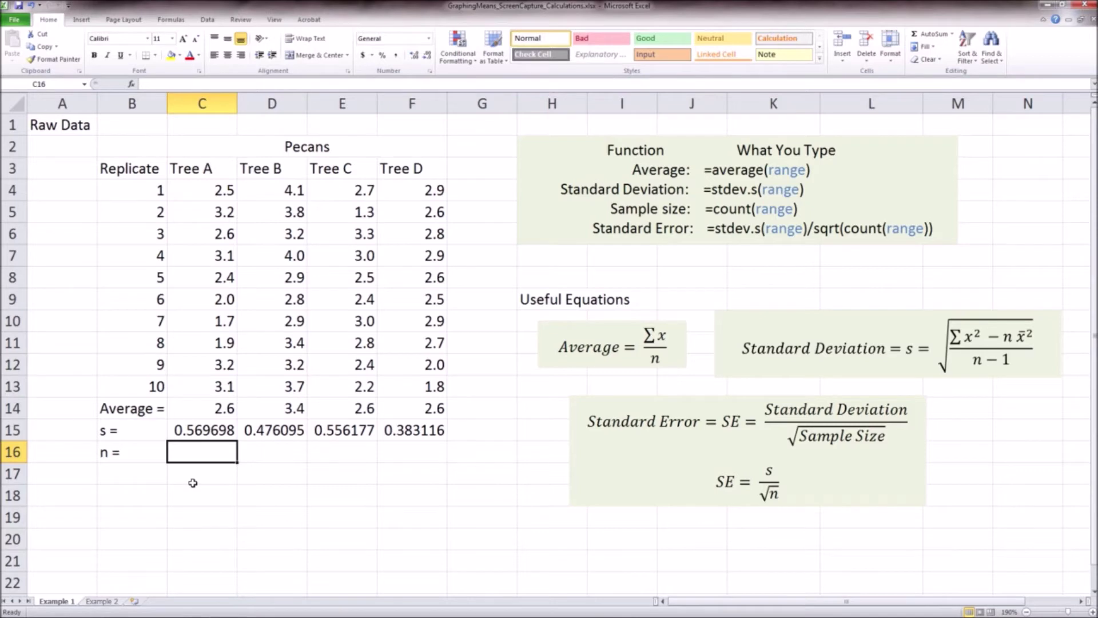
pyautogui.write('=')
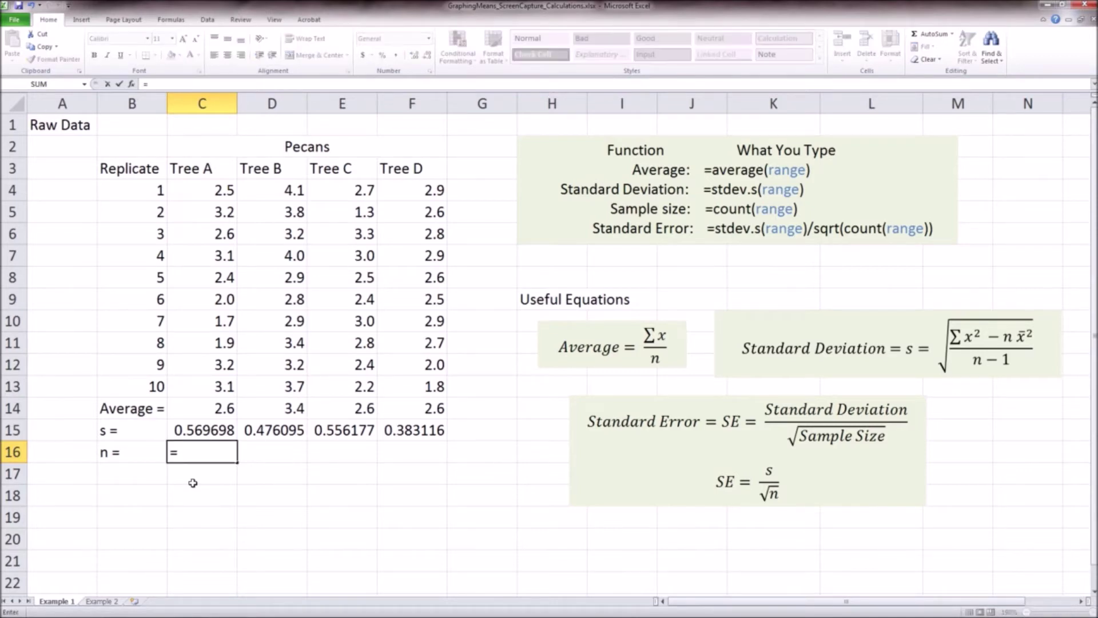
pyautogui.write('count(')
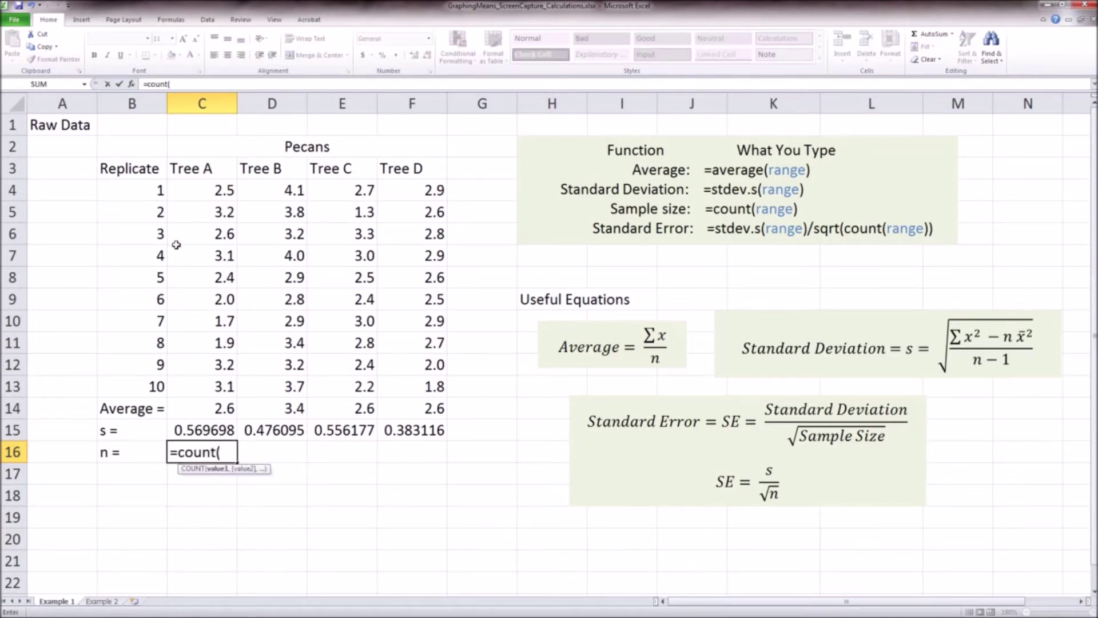
pyautogui.moveTo(206, 190); pyautogui.dragTo(217, 386)
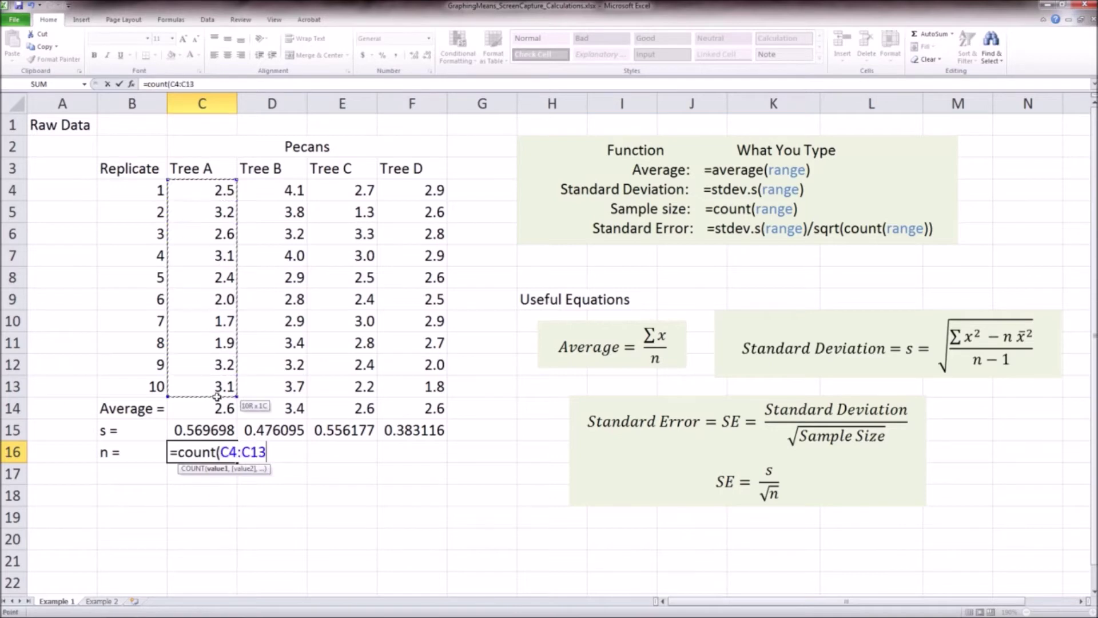
pyautogui.press('Return')
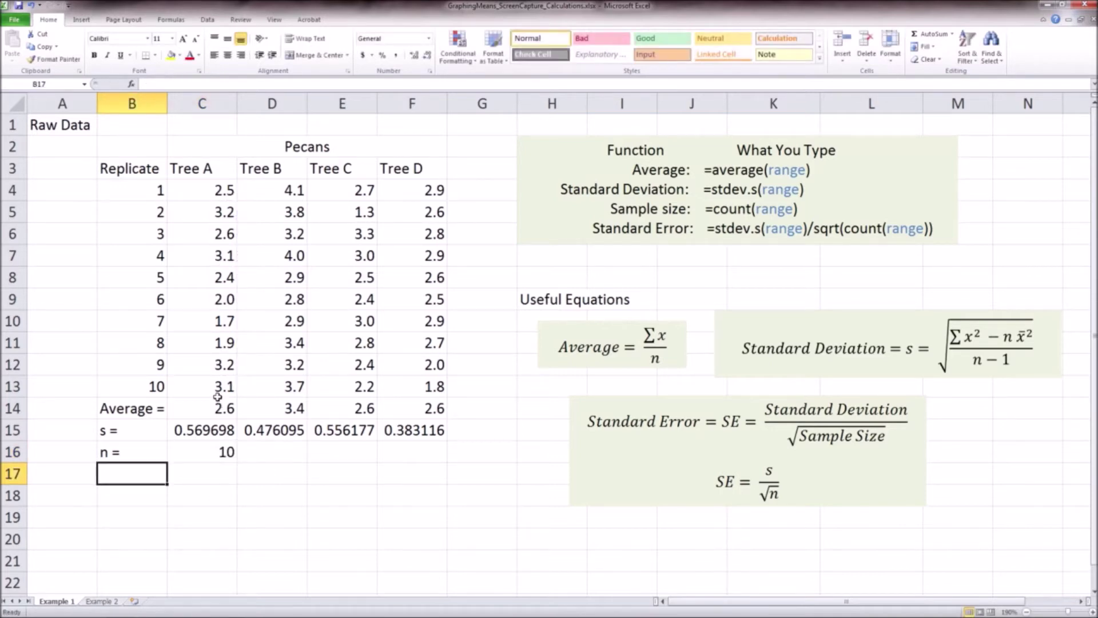
# Fill the sample size formula from C16 across to F16 and enter the label "SE =" in cell B17
pyautogui.click(227, 453)
pyautogui.moveTo(236, 461); pyautogui.dragTo(431, 461)
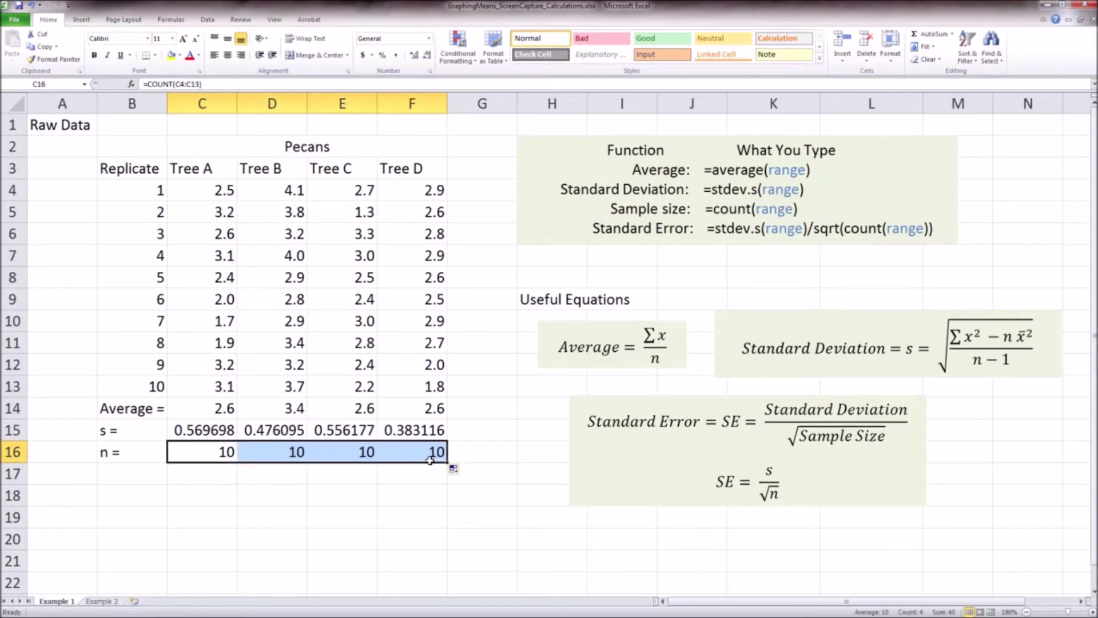
pyautogui.click(146, 474)
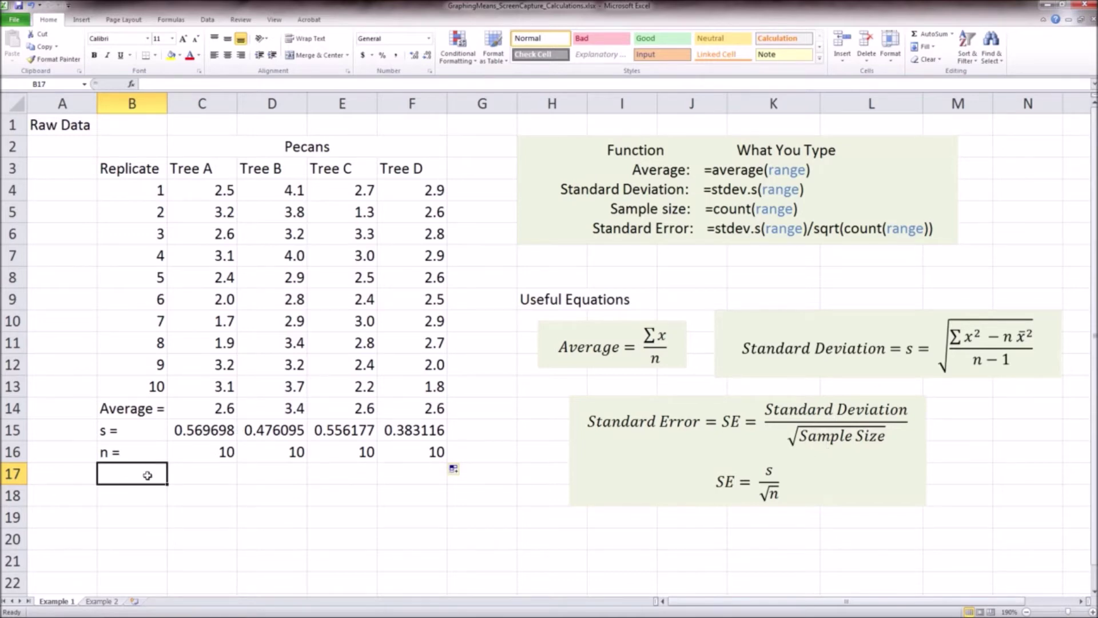
pyautogui.write('SE =')
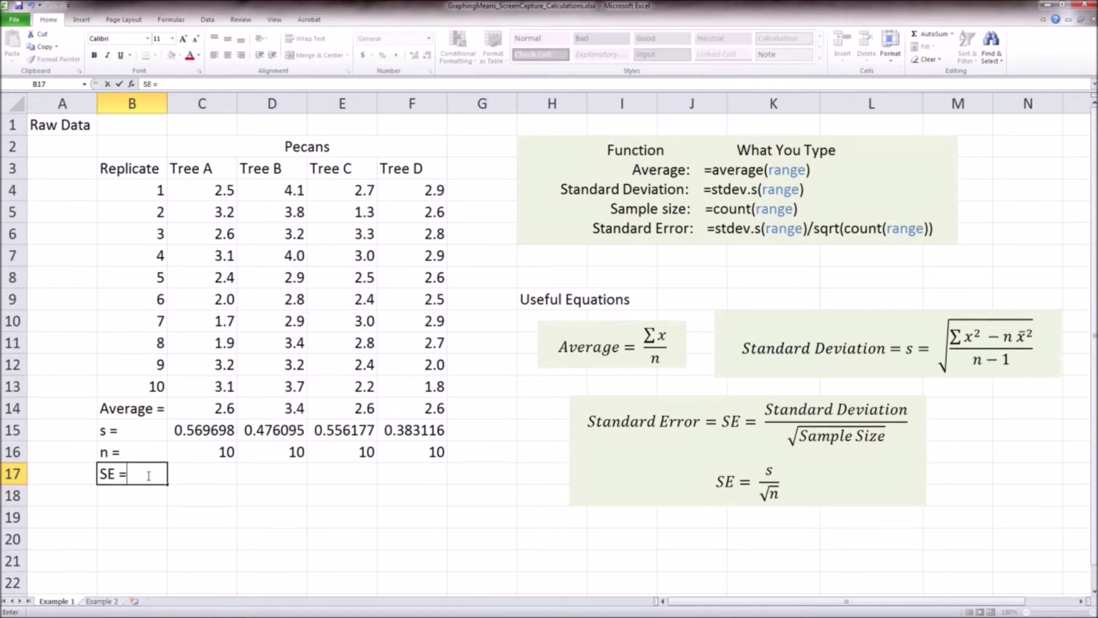
pyautogui.press('Tab')
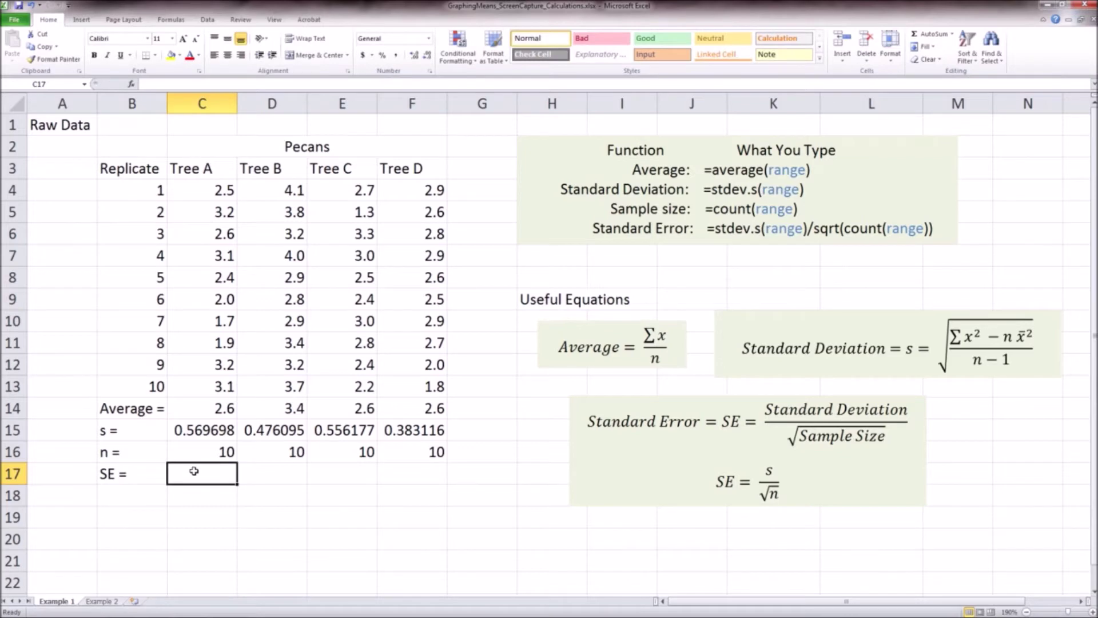
# Calculate the Tree A standard error in C17 with the formula =C15/sqrt(C16)
pyautogui.write('=')
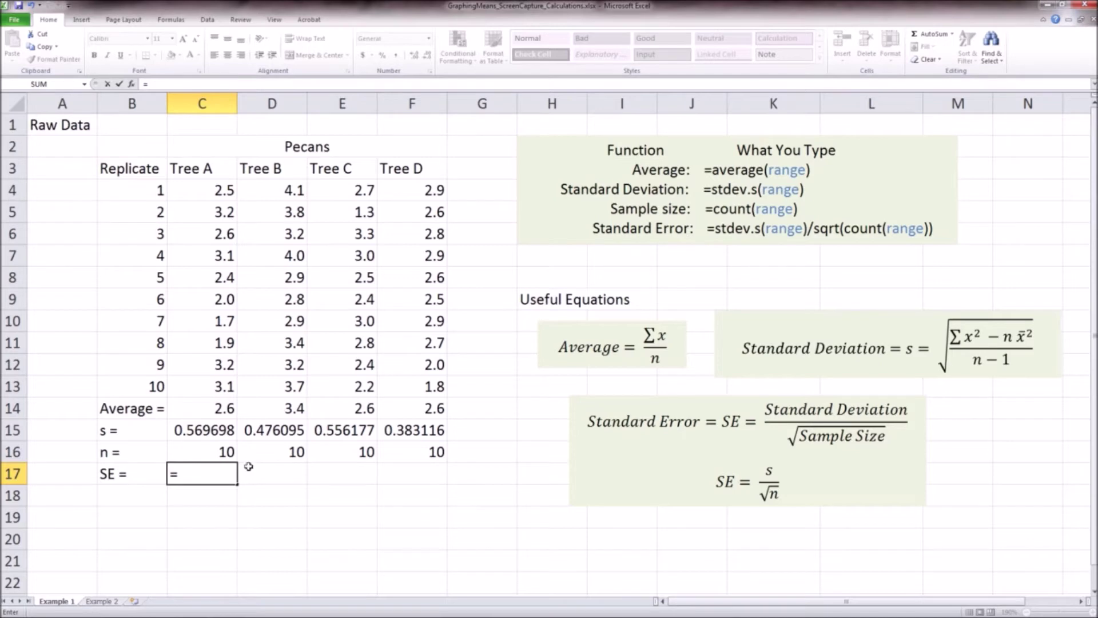
pyautogui.click(192, 429)
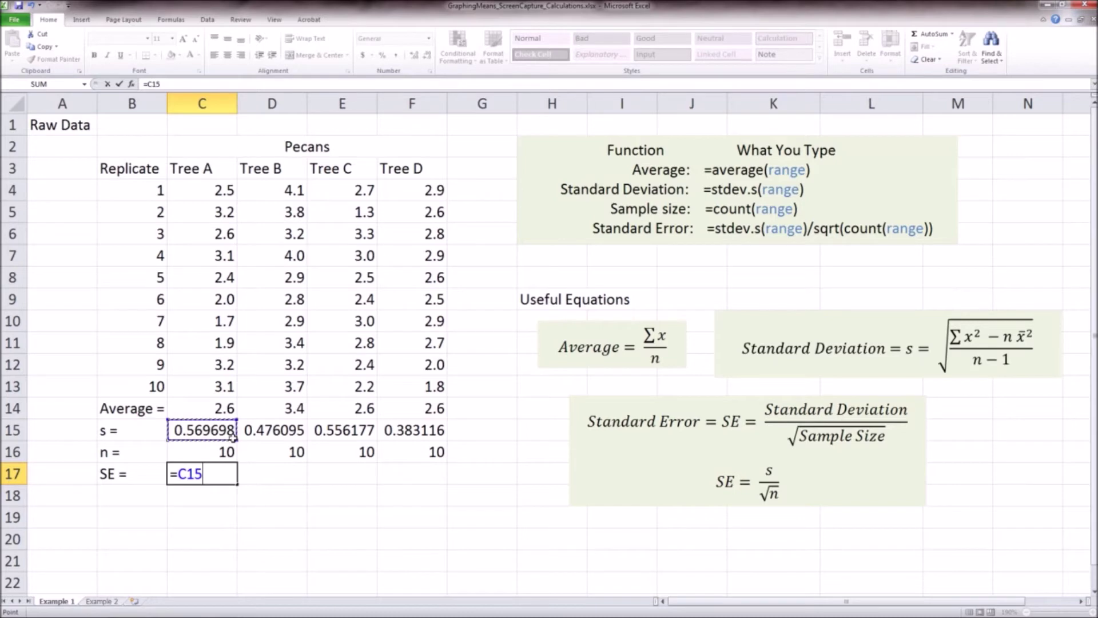
pyautogui.write('/sqrt')
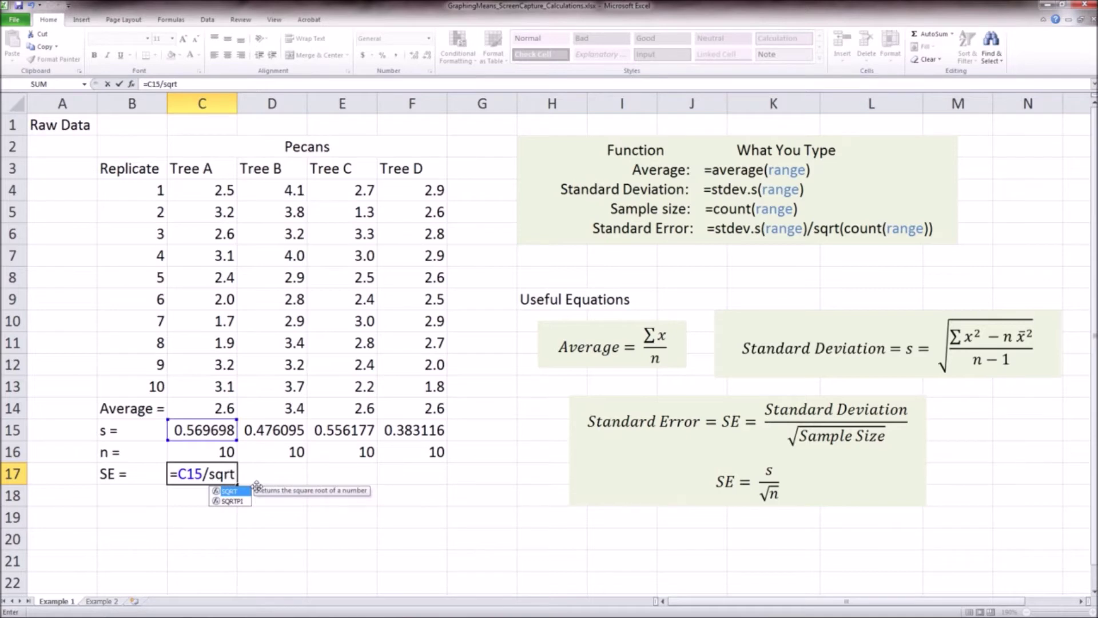
pyautogui.write('(')
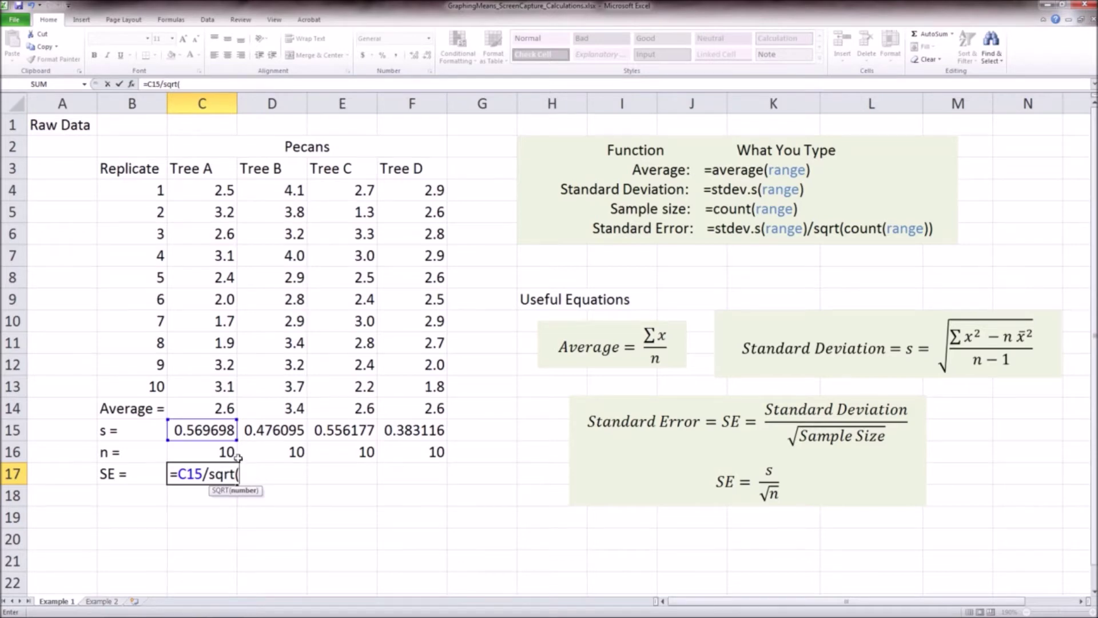
pyautogui.click(217, 452)
pyautogui.write(')')
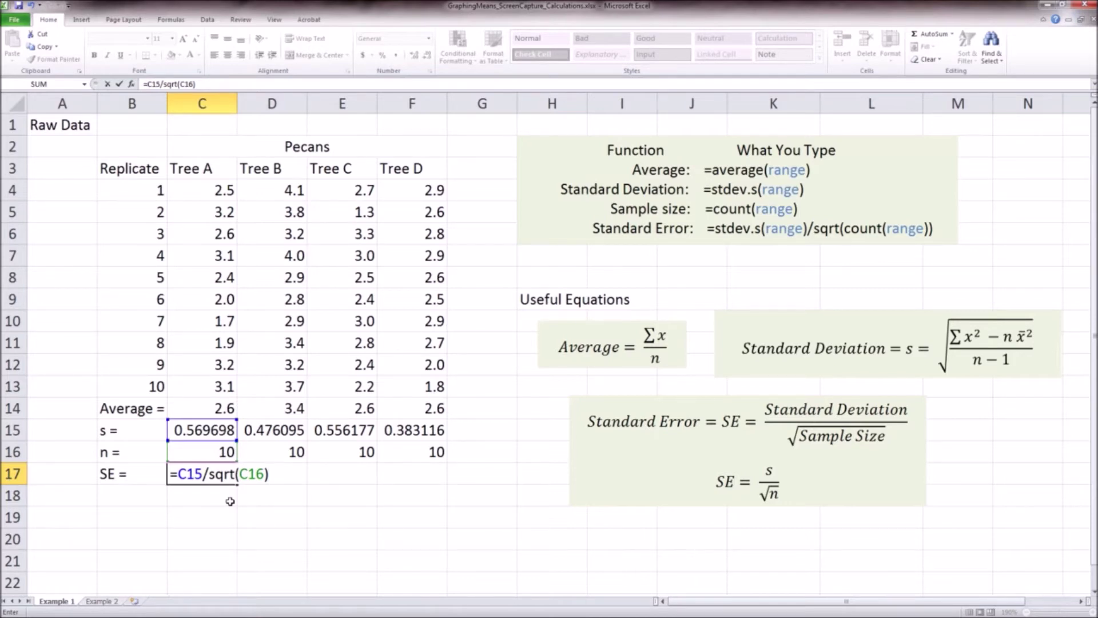
pyautogui.press('Return')
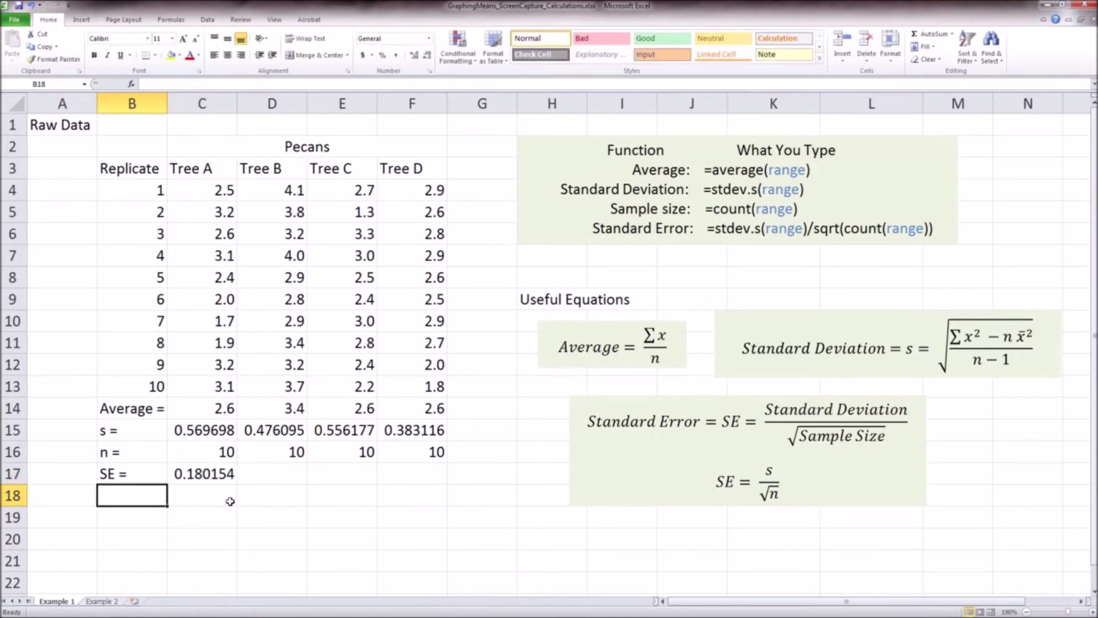
# Fill the standard error formula from C17 across to F17 for Trees B, C and D
pyautogui.click(203, 471)
pyautogui.moveTo(237, 485); pyautogui.dragTo(427, 480)
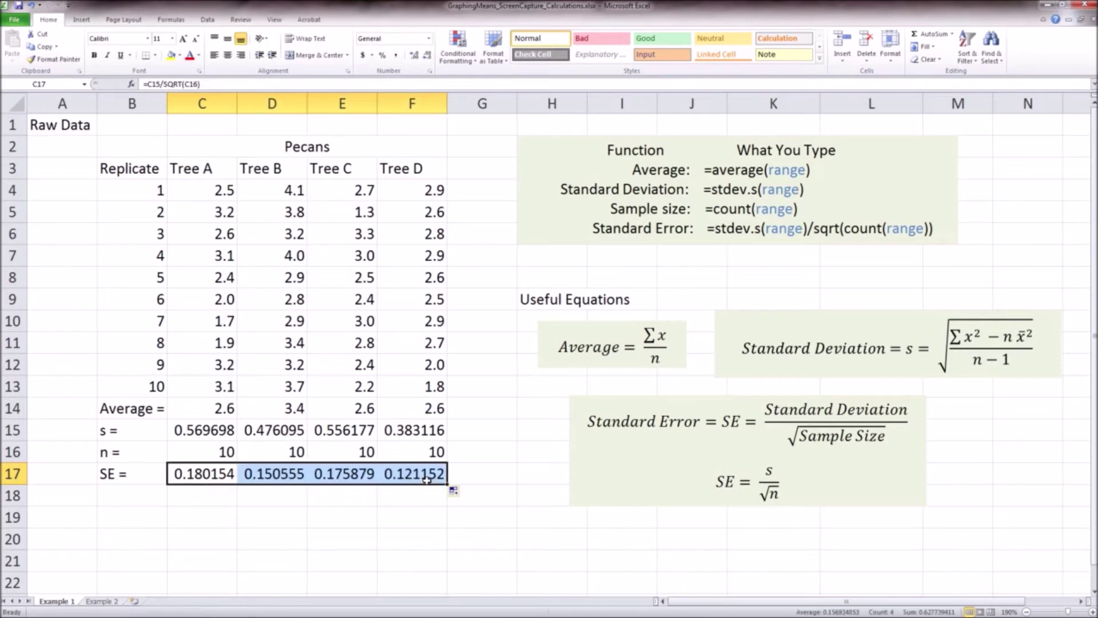
pyautogui.click(437, 509)
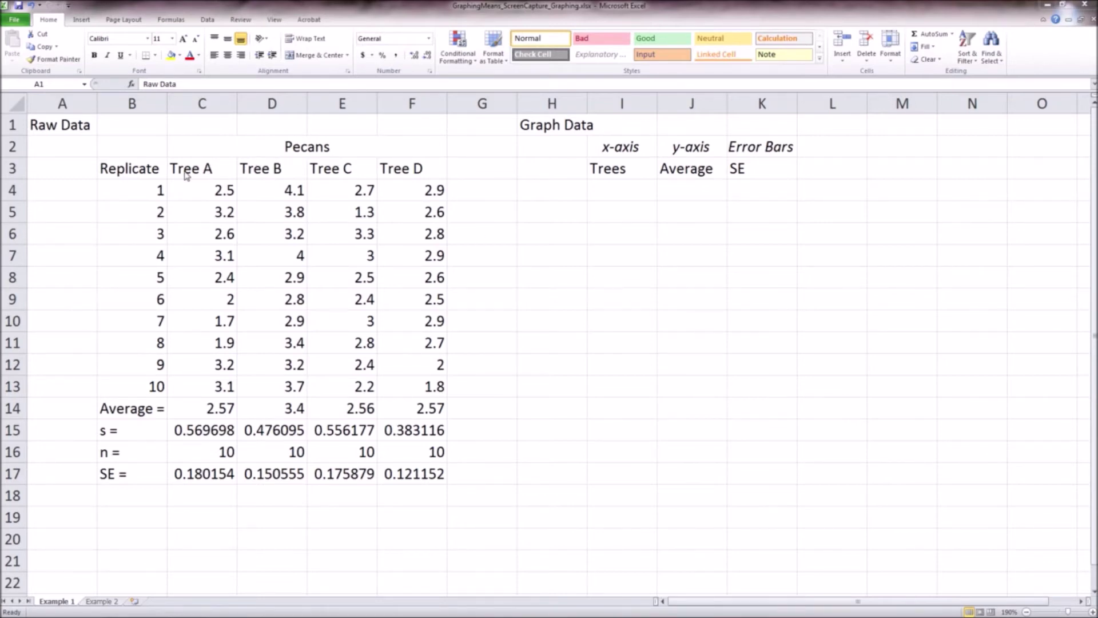
# Copy the tree names in C3:F3 and paste them transposed under the Trees heading, starting at I4
pyautogui.moveTo(222, 171); pyautogui.dragTo(415, 170)
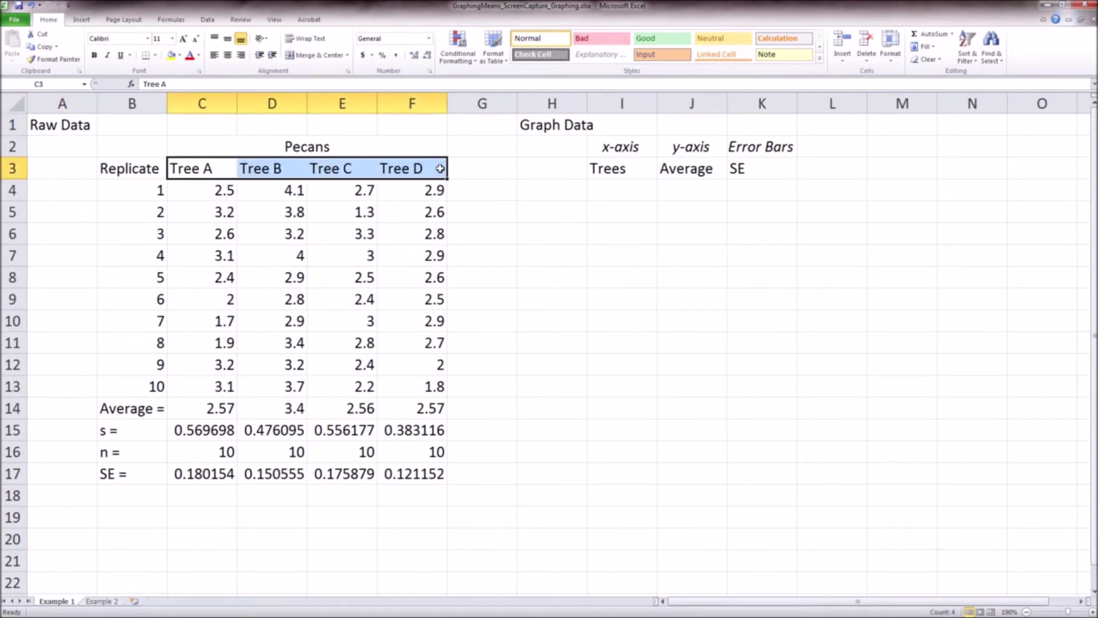
pyautogui.rightClick(440, 170)
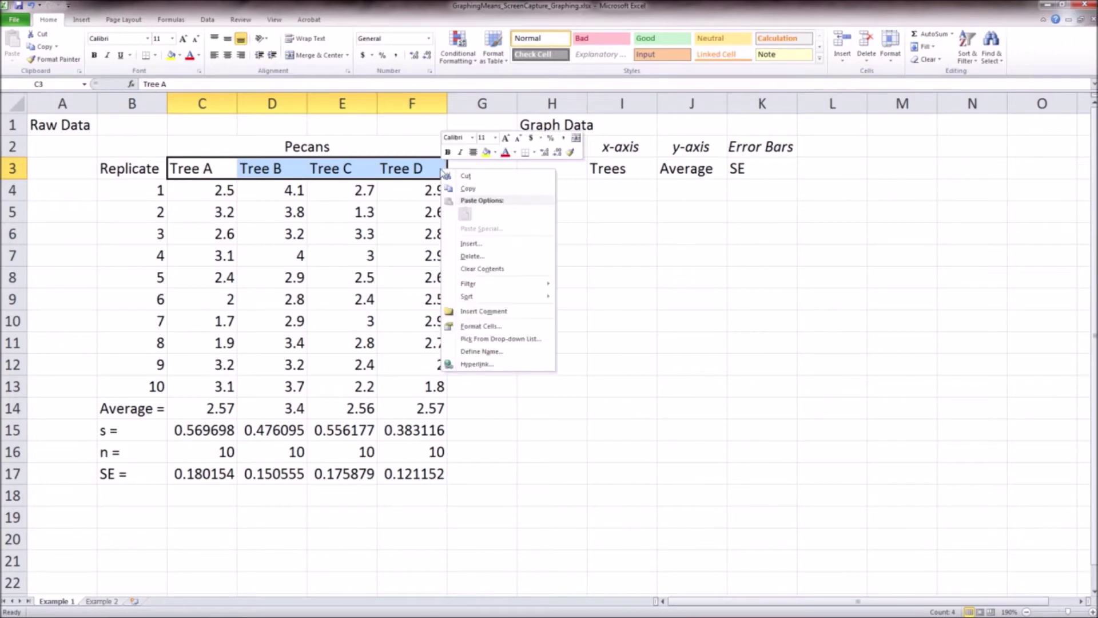
pyautogui.click(493, 189)
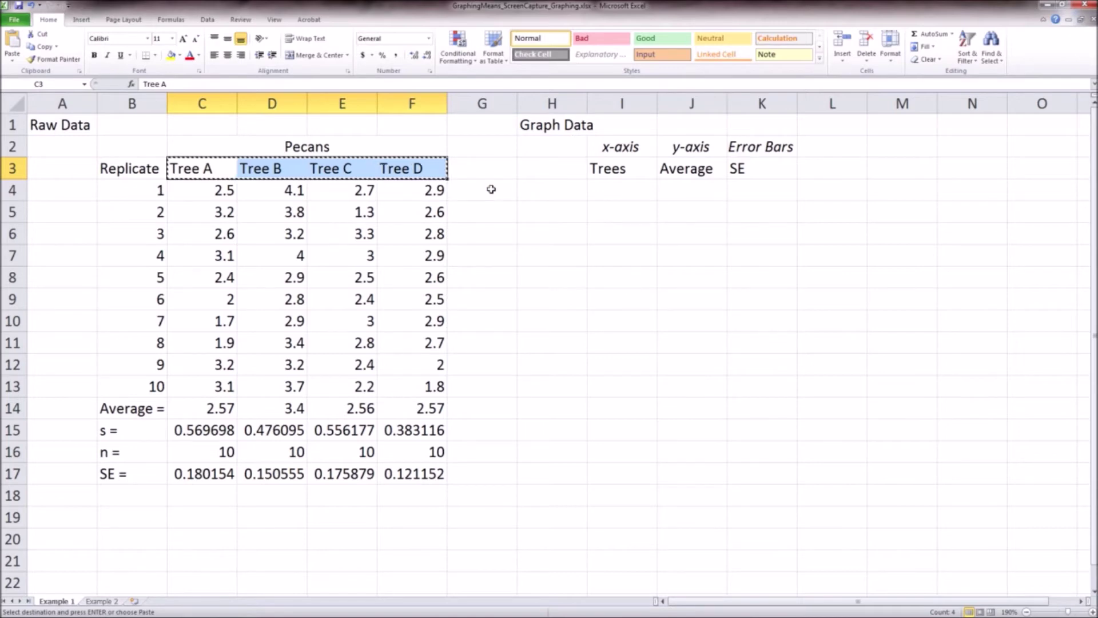
pyautogui.rightClick(611, 193)
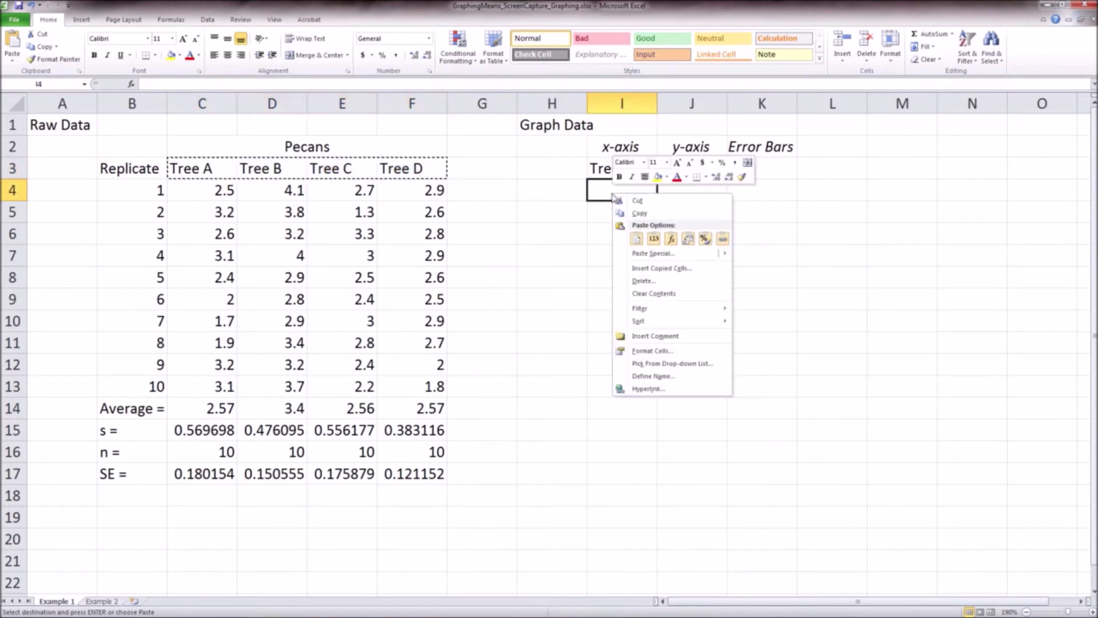
pyautogui.click(636, 239)
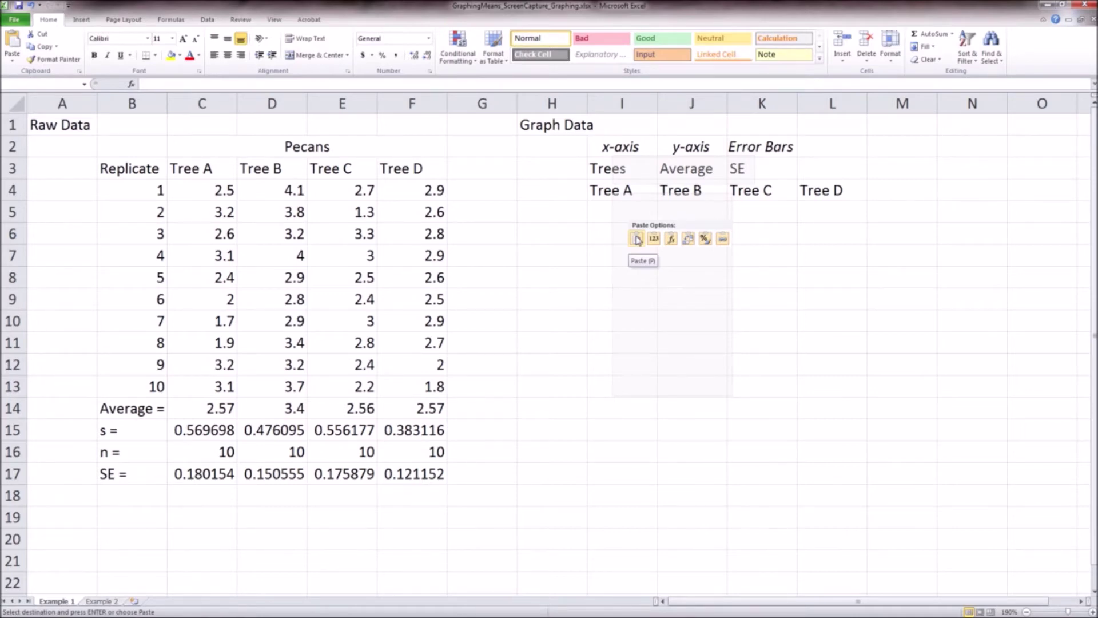
pyautogui.rightClick(604, 197)
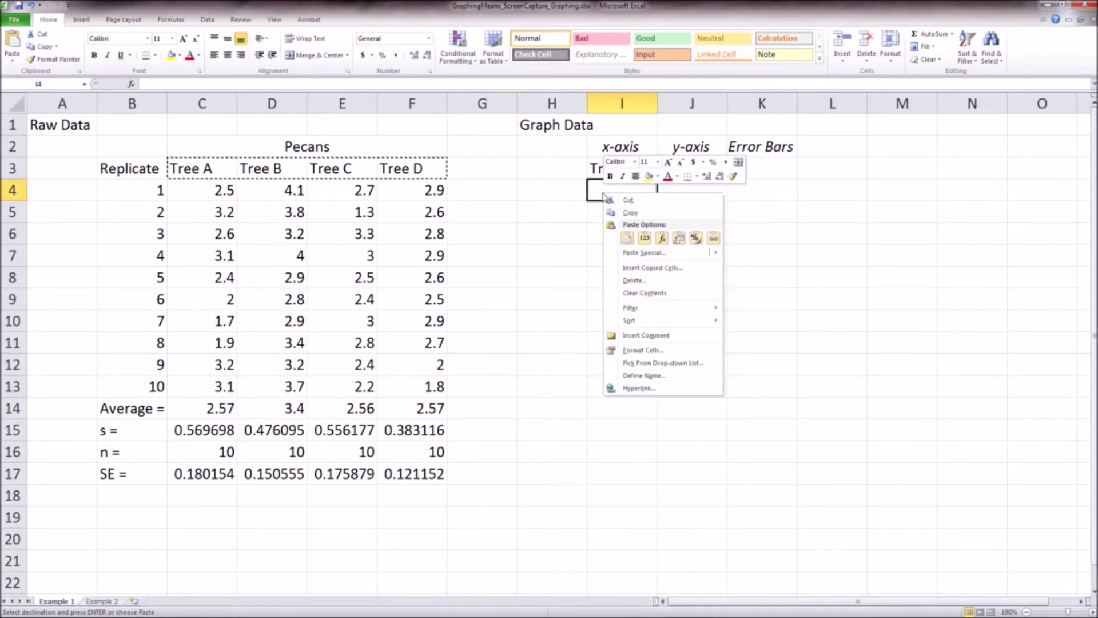
pyautogui.moveTo(638, 257)
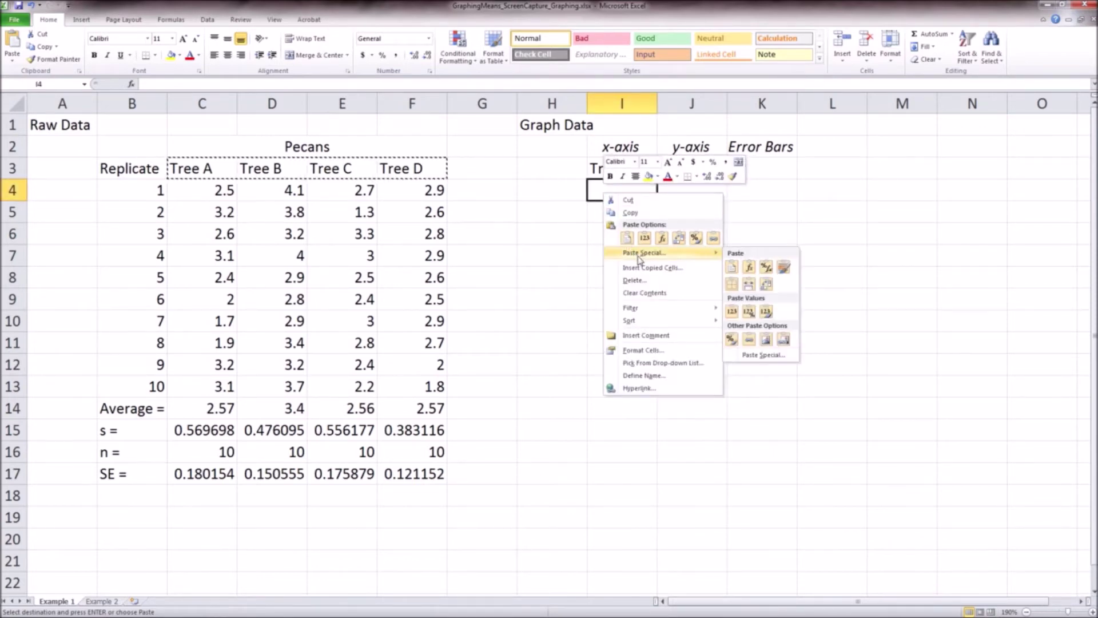
pyautogui.click(617, 255)
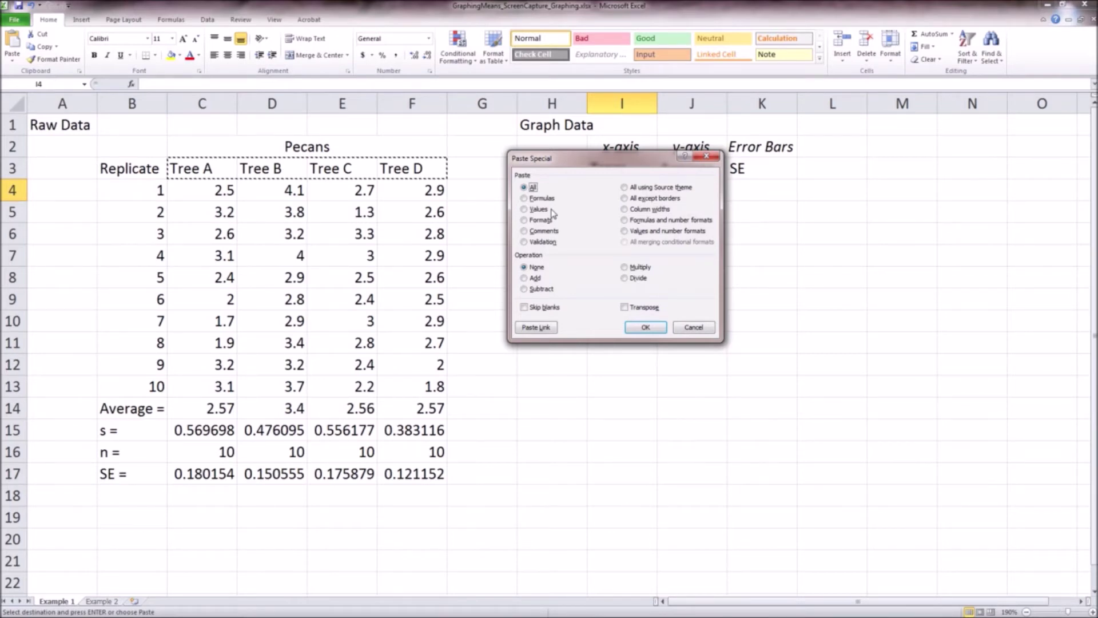
pyautogui.click(625, 309)
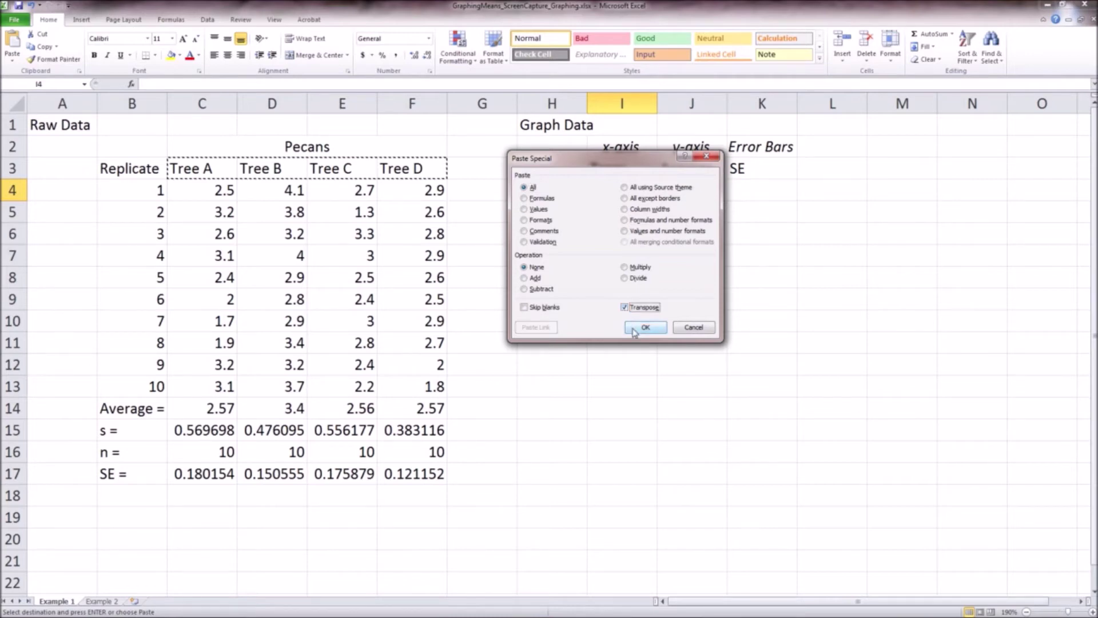
pyautogui.click(633, 331)
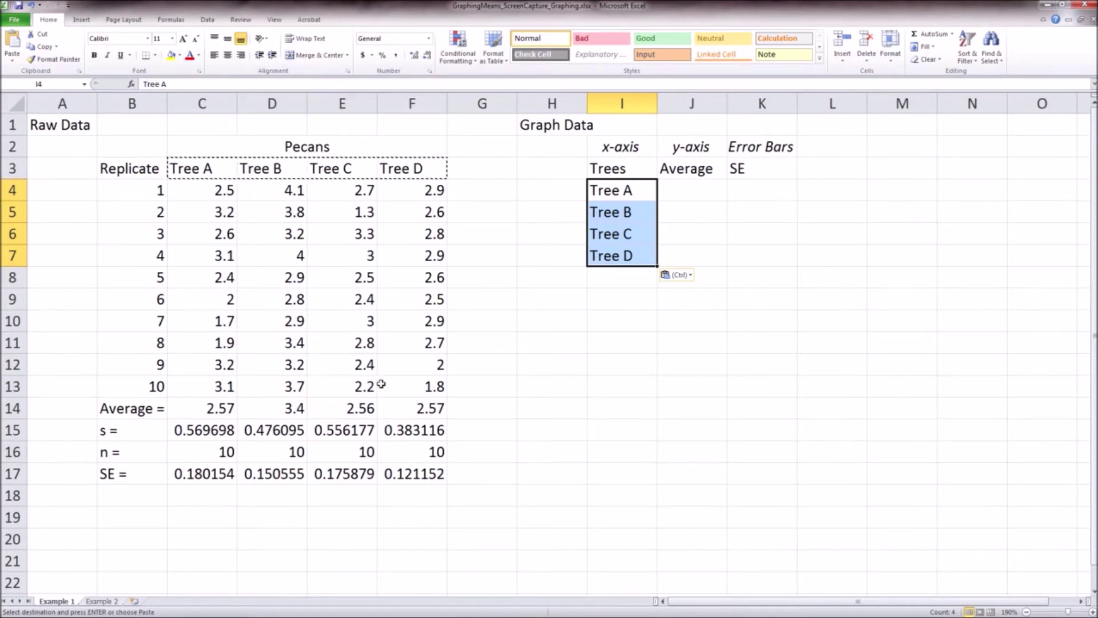
# Try a regular paste of the Tree A average from C14 into J4, and undo the paste
pyautogui.click(194, 409)
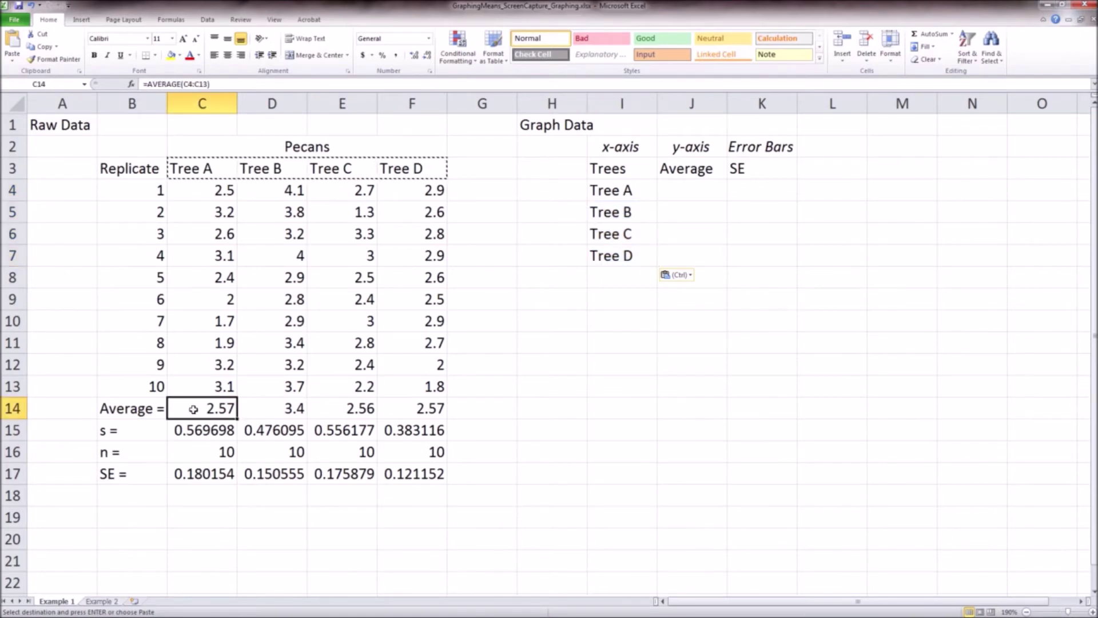
pyautogui.rightClick(194, 409)
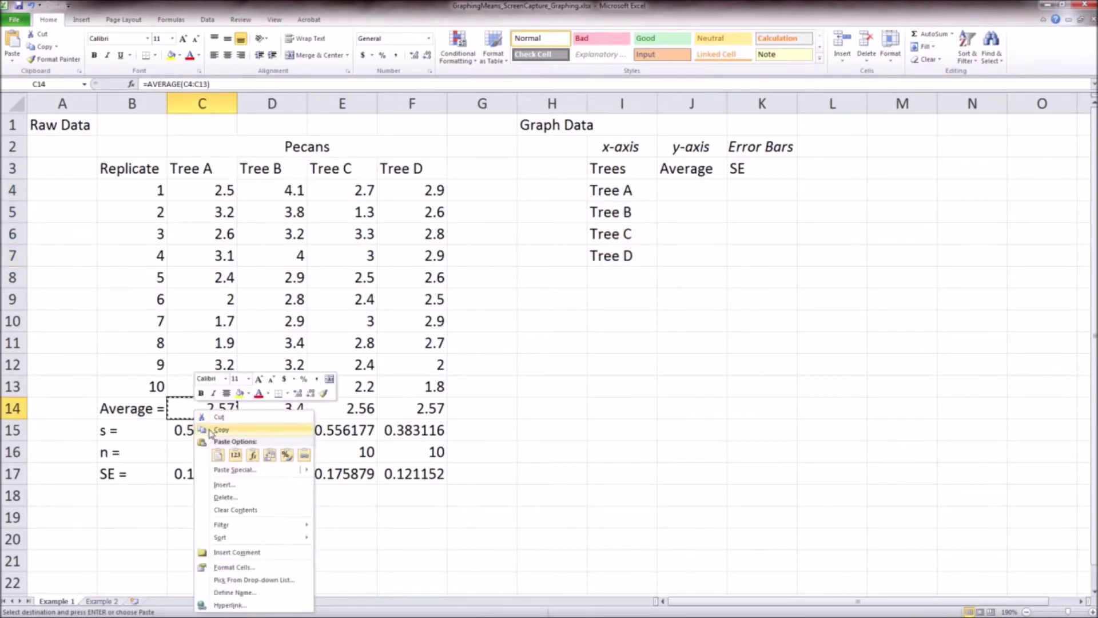
pyautogui.click(207, 428)
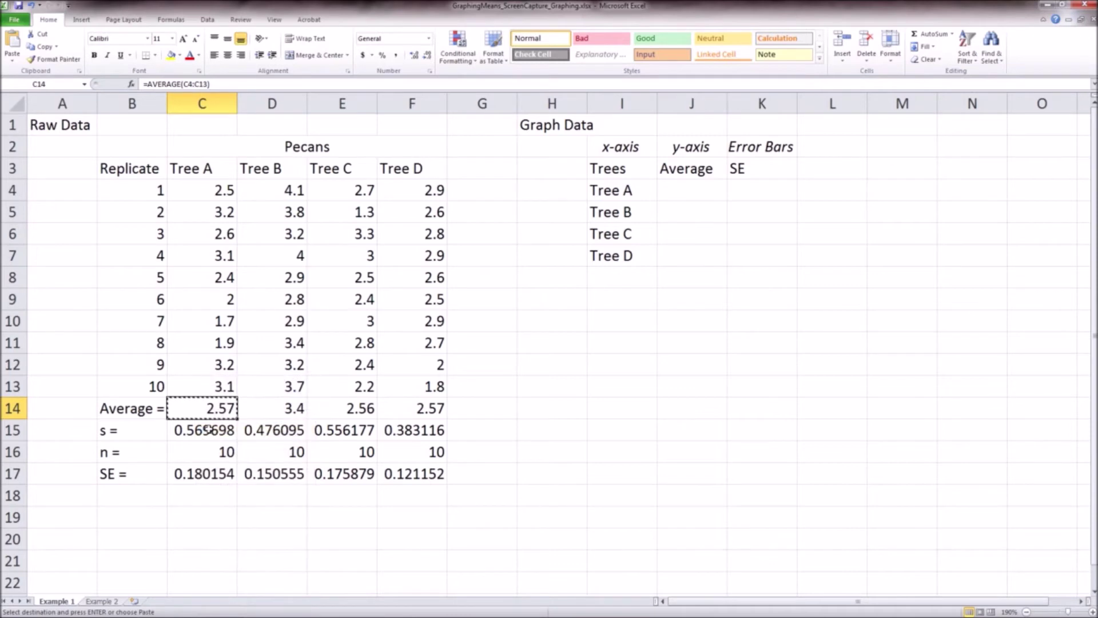
pyautogui.rightClick(689, 193)
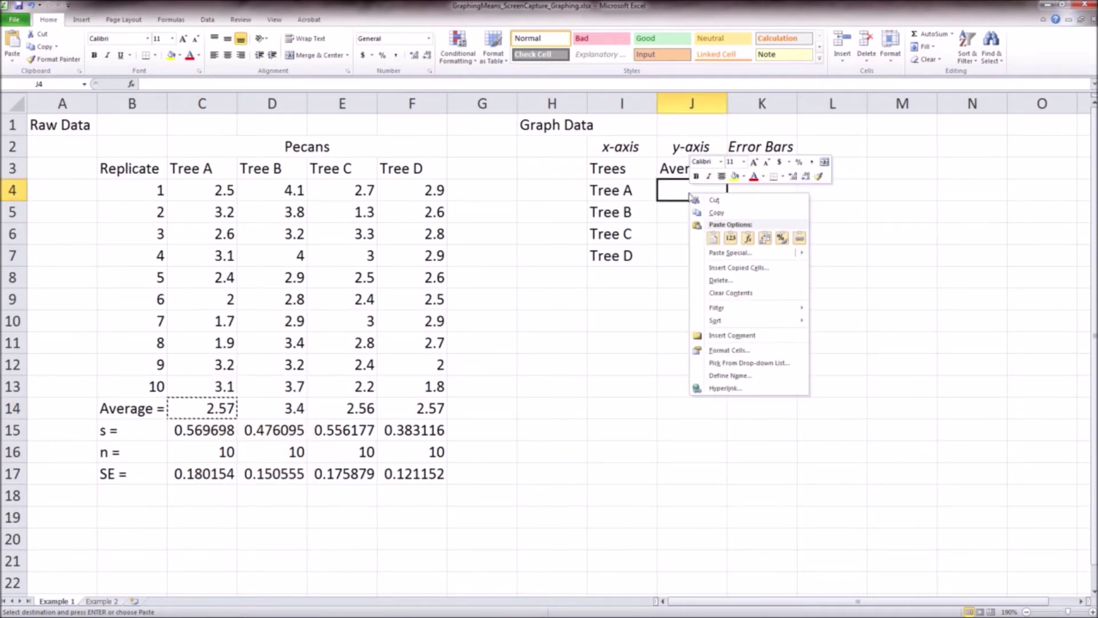
pyautogui.click(713, 239)
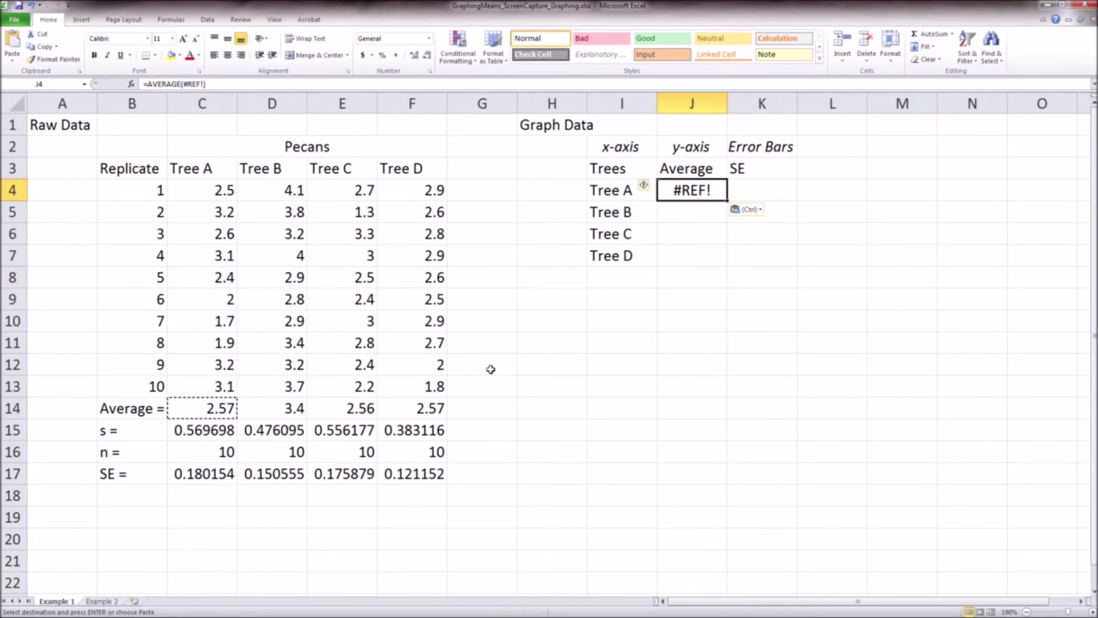
pyautogui.hotkey('ctrl', 'z')
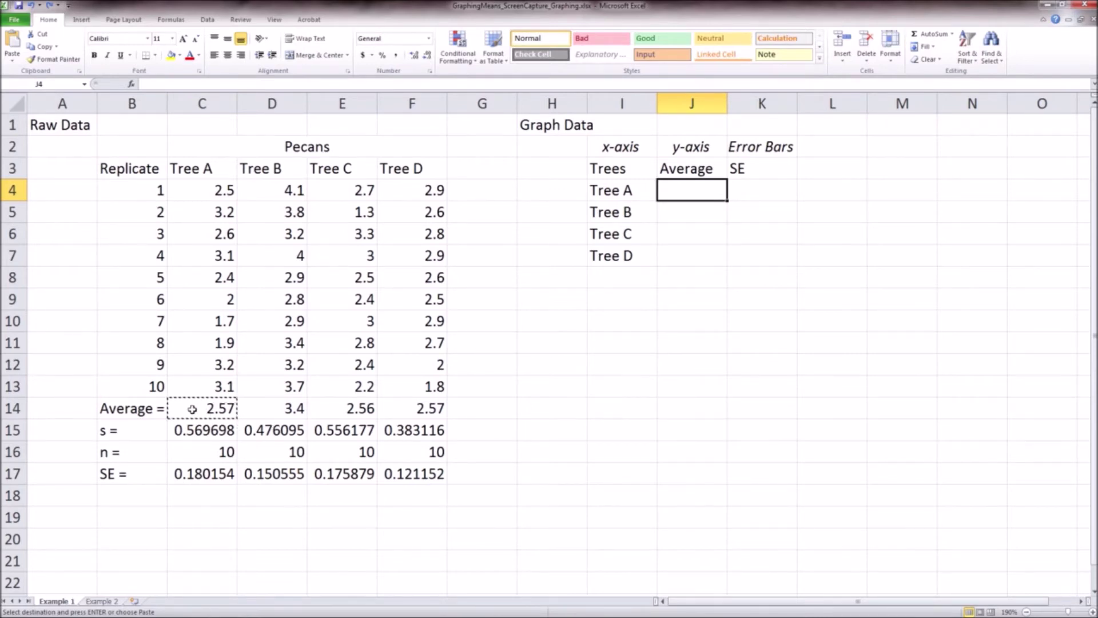
# Copy the averages in C14:F14 and paste them as transposed values under the Average heading, starting at J4
pyautogui.moveTo(192, 409); pyautogui.dragTo(410, 413)
pyautogui.rightClick(410, 414)
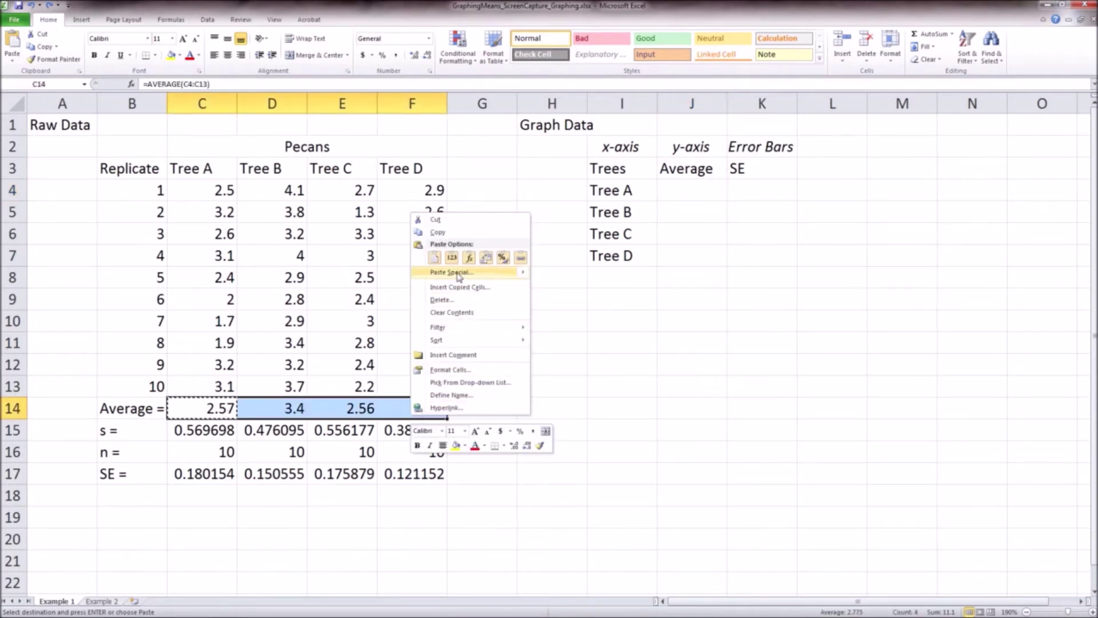
pyautogui.click(442, 239)
pyautogui.click(694, 195)
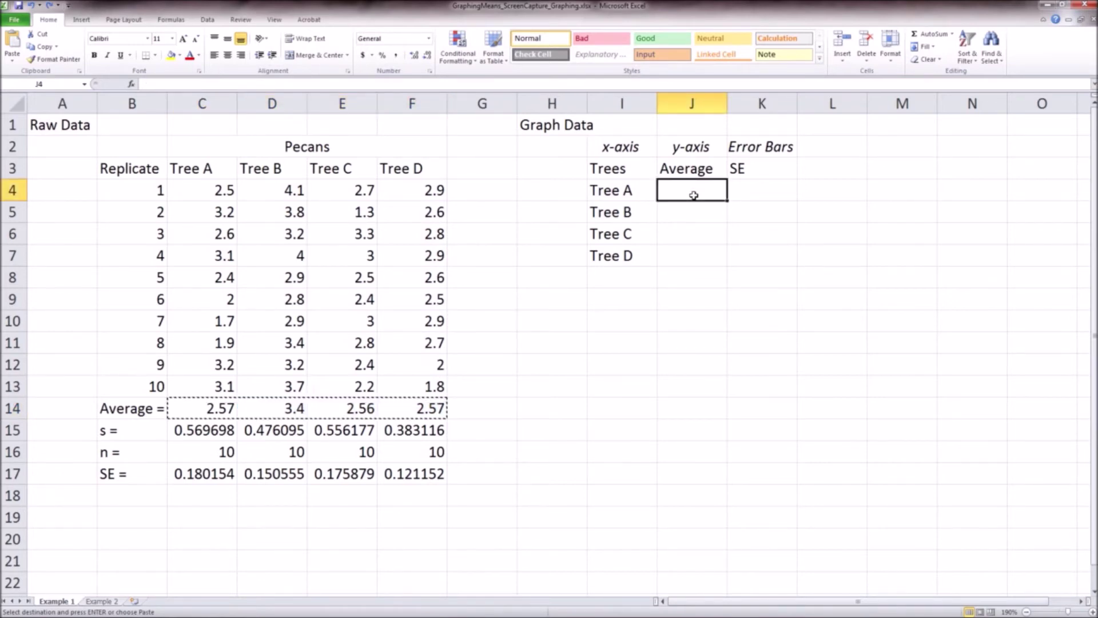
pyautogui.rightClick(694, 195)
pyautogui.moveTo(720, 262)
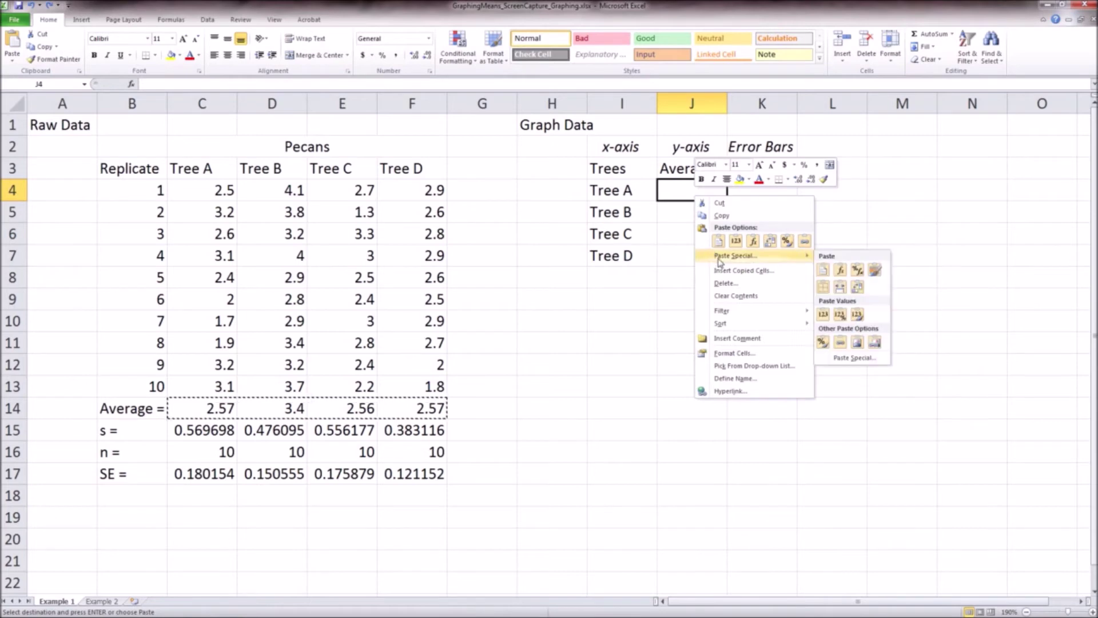
pyautogui.click(720, 261)
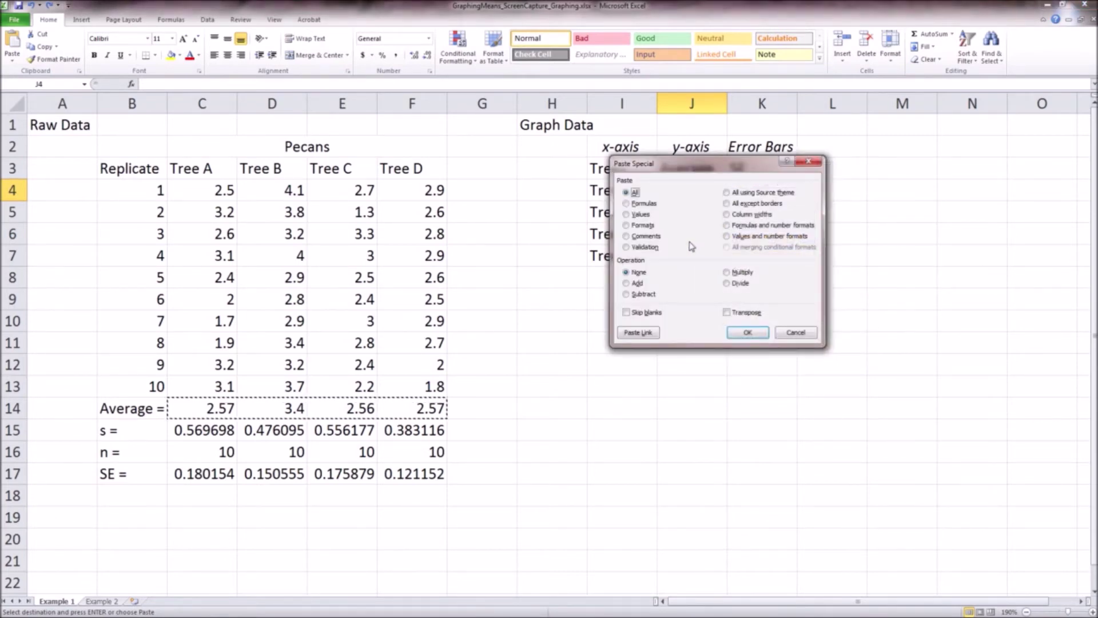
pyautogui.click(727, 314)
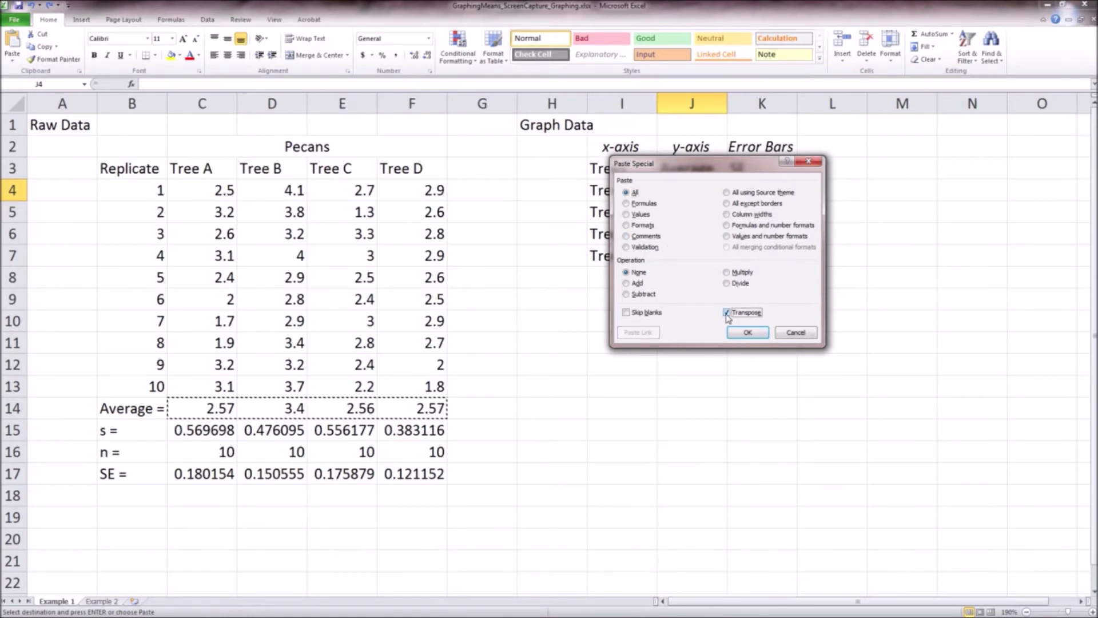
pyautogui.click(627, 216)
pyautogui.click(738, 334)
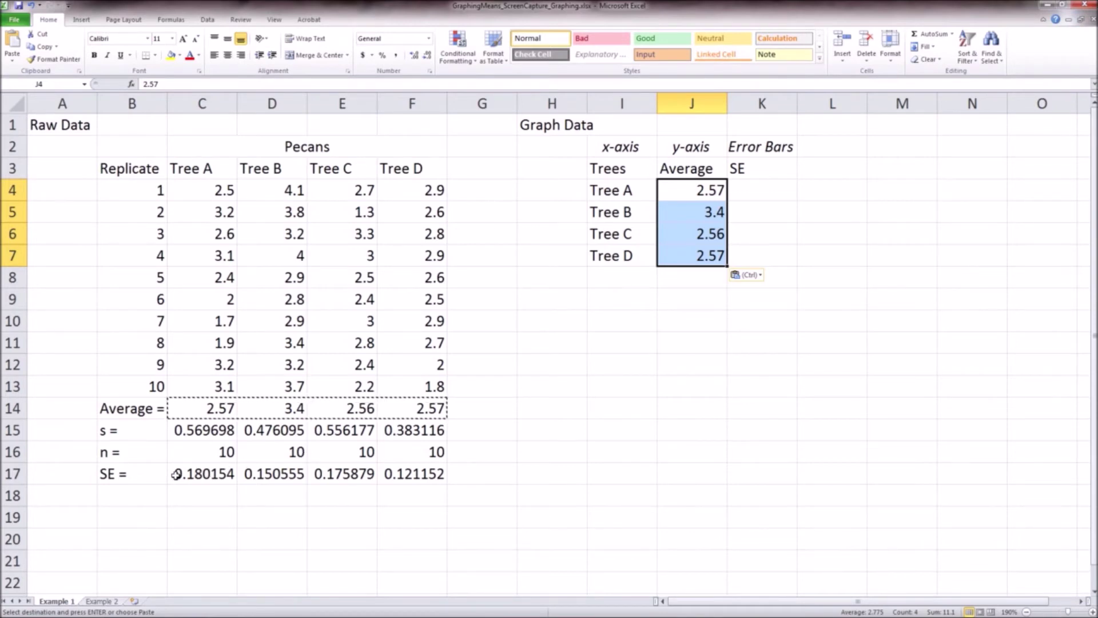
# Copy the standard errors in C17:F17 and paste them as transposed values under the SE heading, starting at K4
pyautogui.moveTo(176, 473); pyautogui.dragTo(407, 478)
pyautogui.rightClick(442, 475)
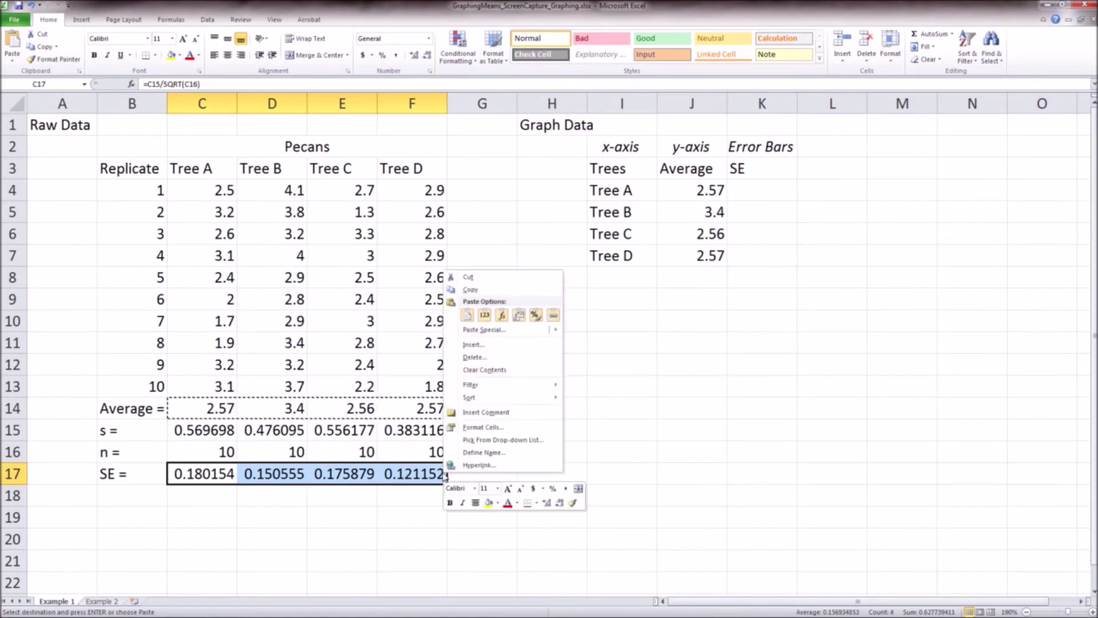
pyautogui.click(470, 289)
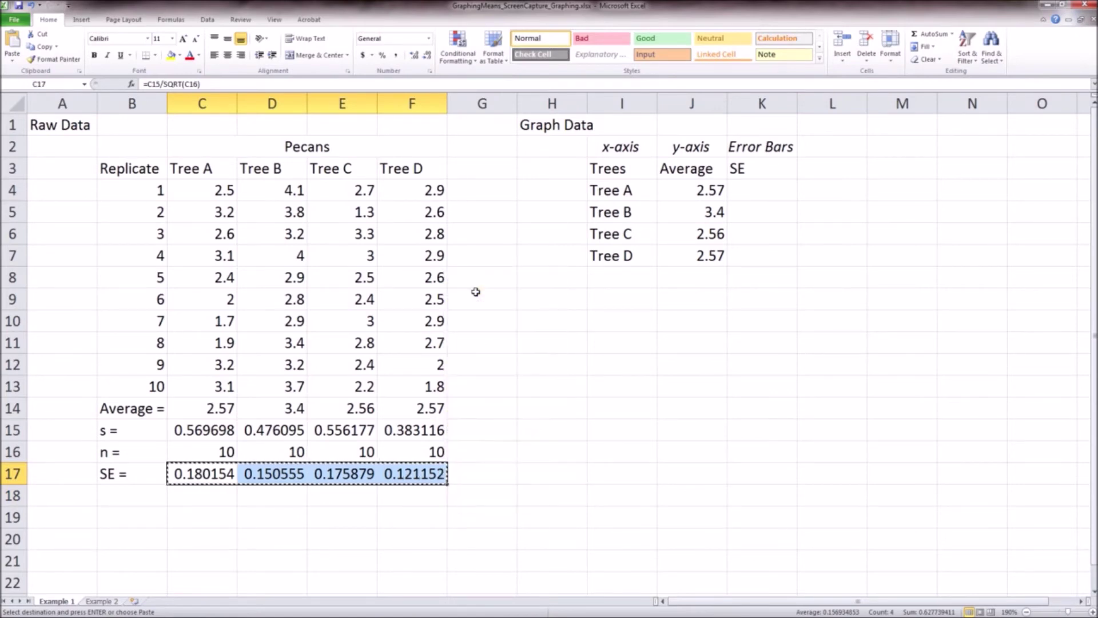
pyautogui.click(766, 192)
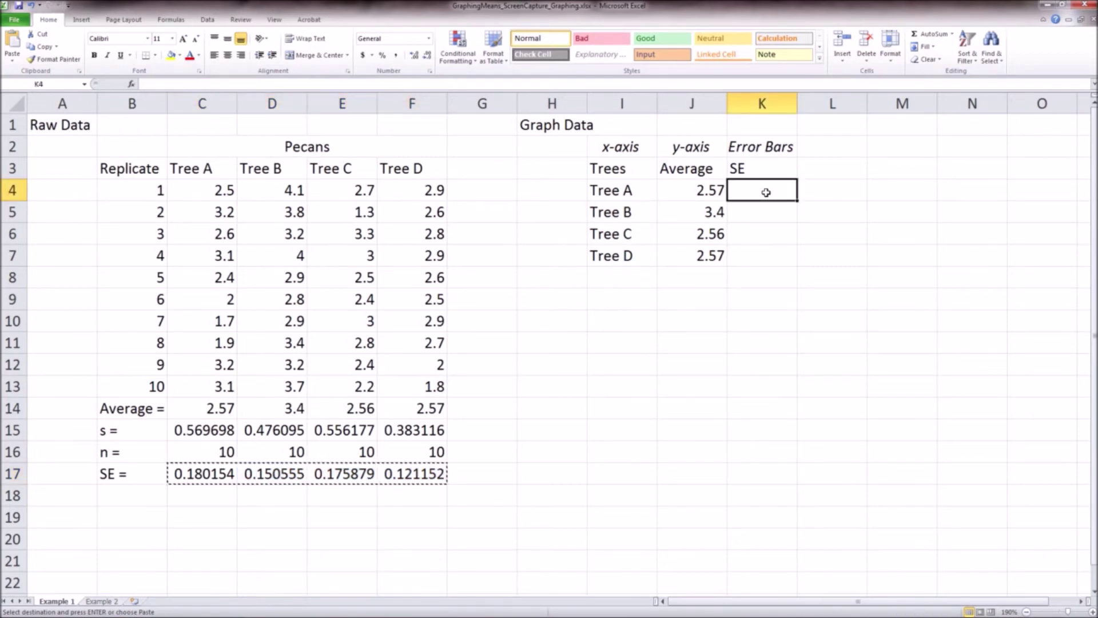
pyautogui.rightClick(767, 192)
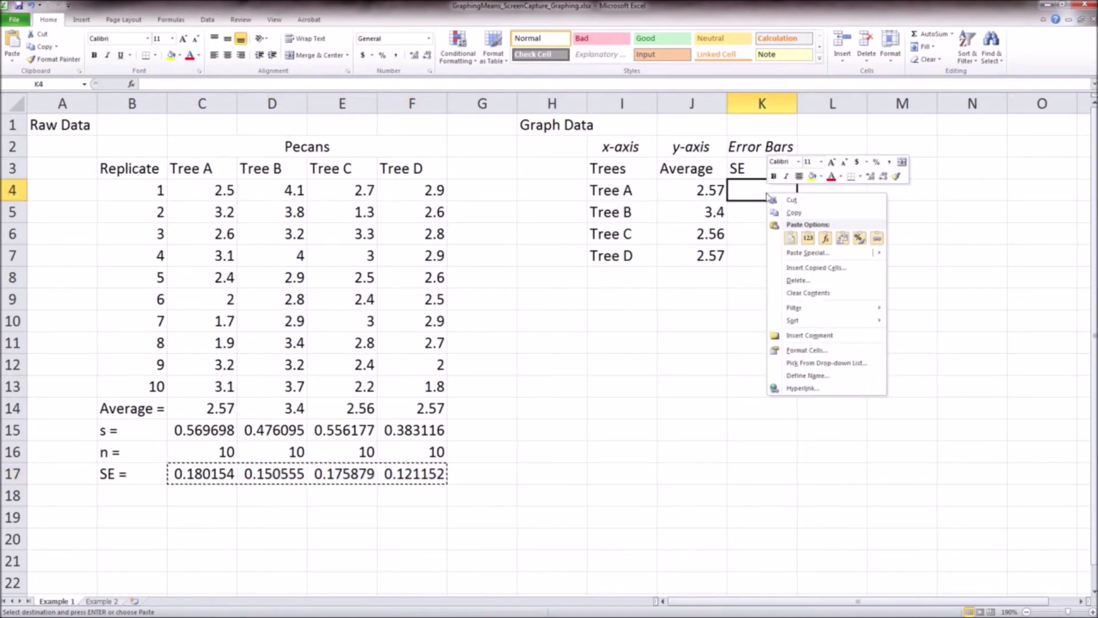
pyautogui.click(788, 257)
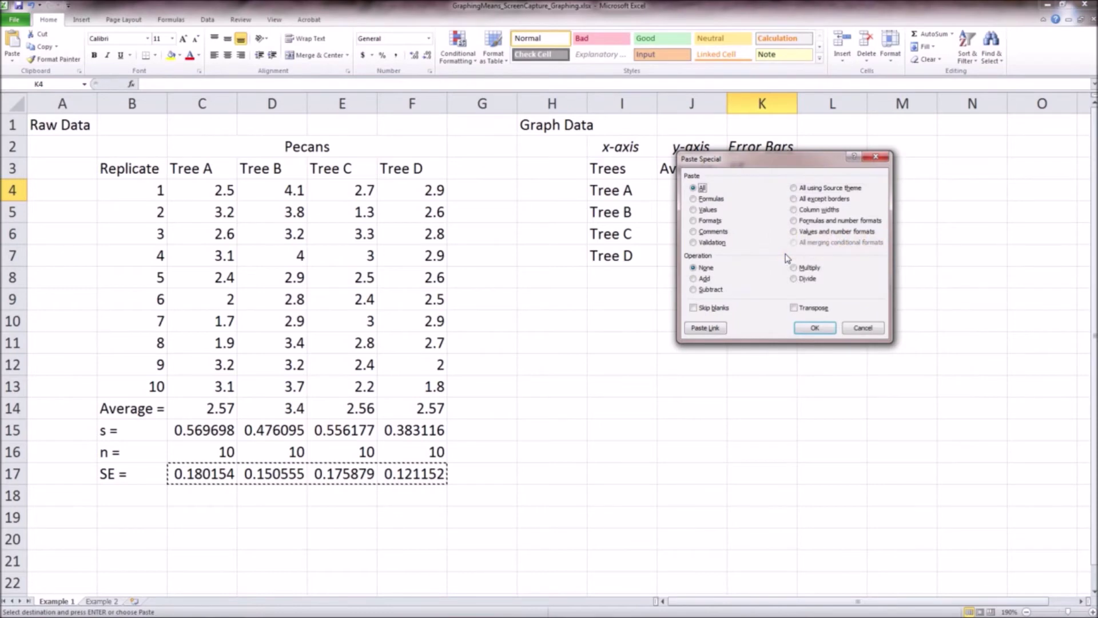
pyautogui.click(699, 210)
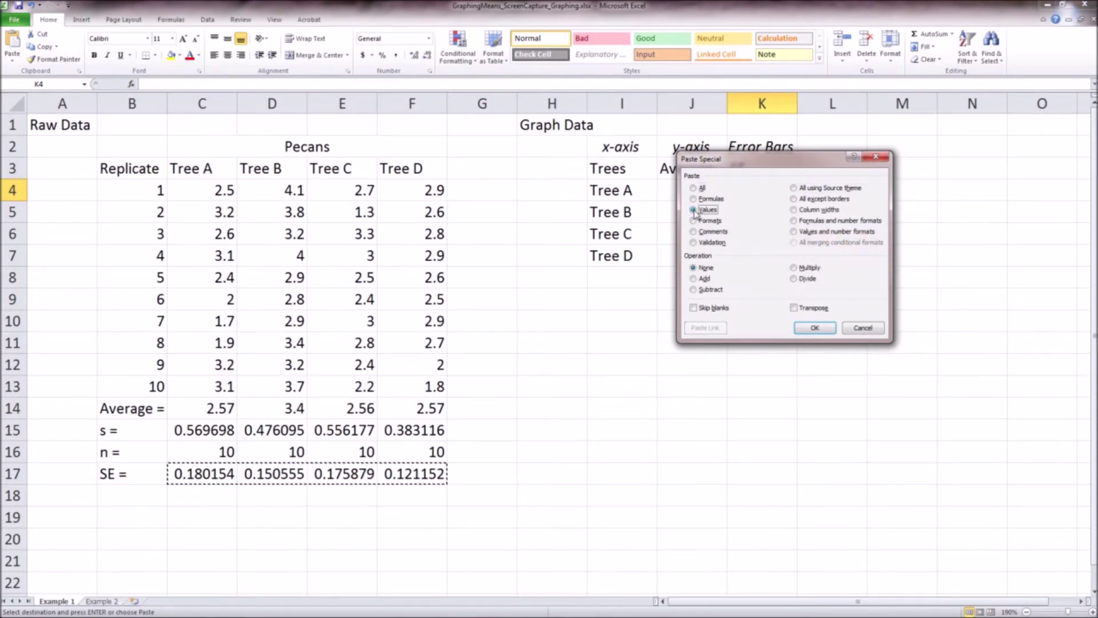
pyautogui.click(794, 308)
pyautogui.click(813, 330)
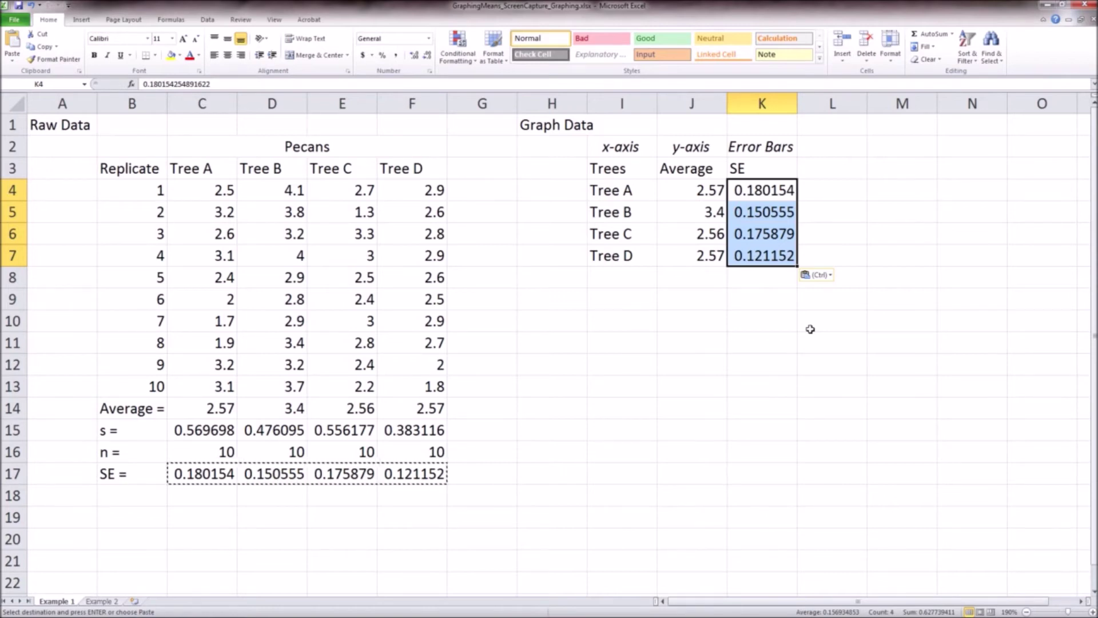
# Insert a 2-D line chart with markers from the tree names and averages in I3:J7, and place it below the Graph Data table
pyautogui.click(524, 172)
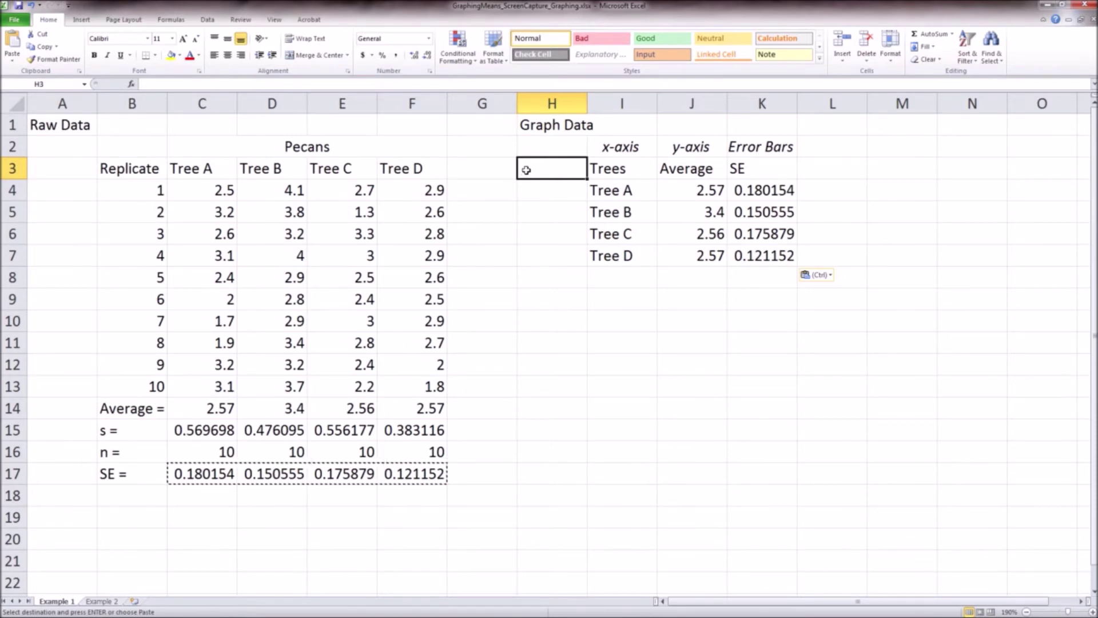
pyautogui.click(630, 170)
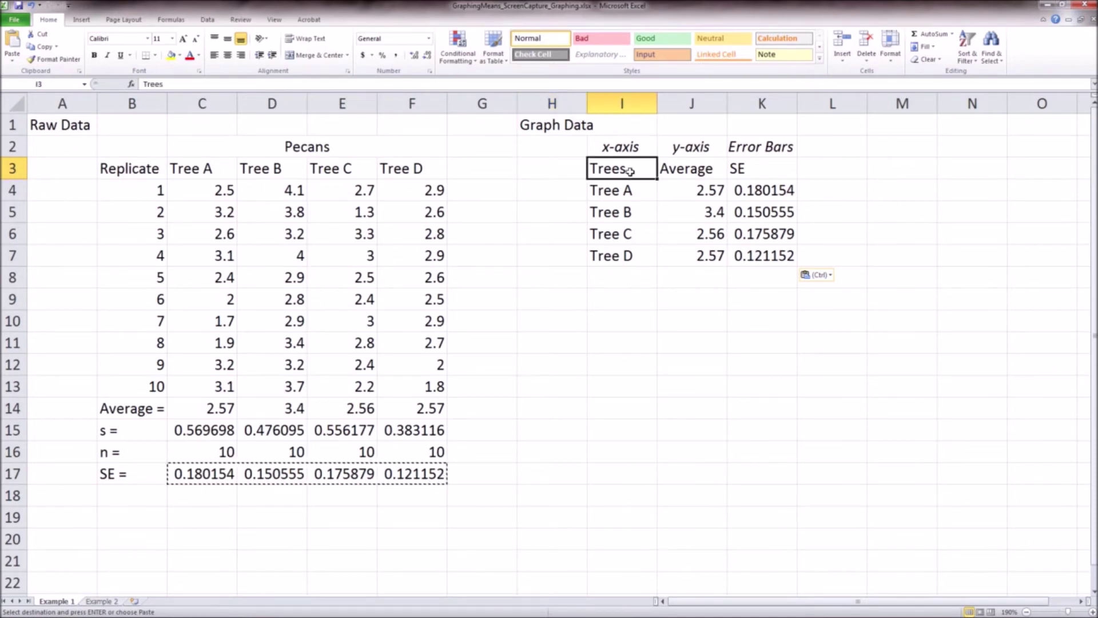
pyautogui.moveTo(630, 171); pyautogui.dragTo(692, 258)
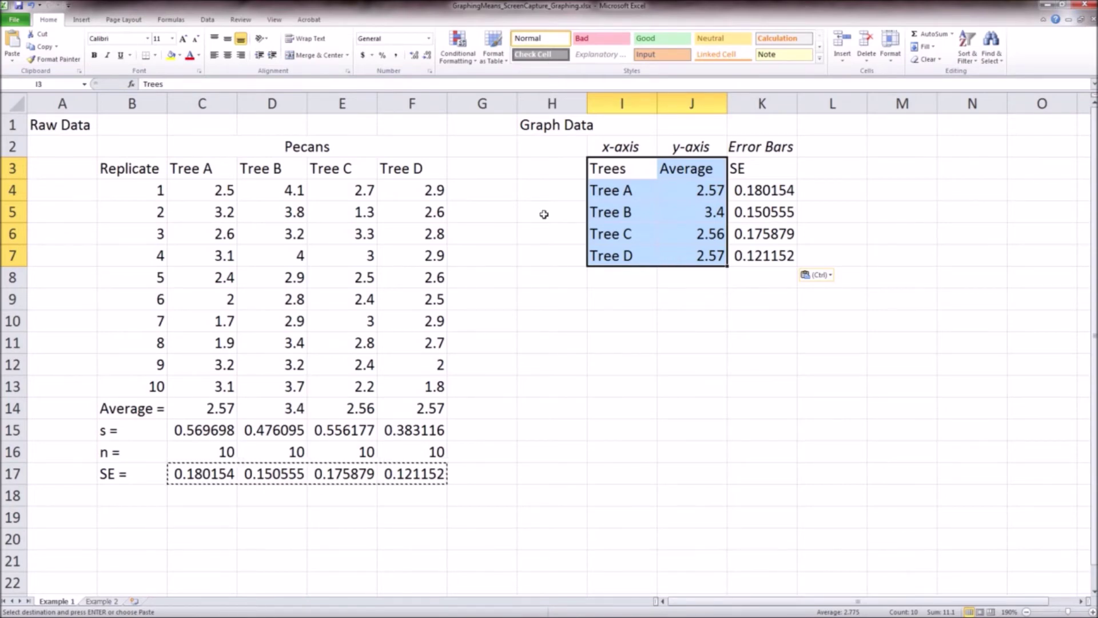
pyautogui.click(82, 21)
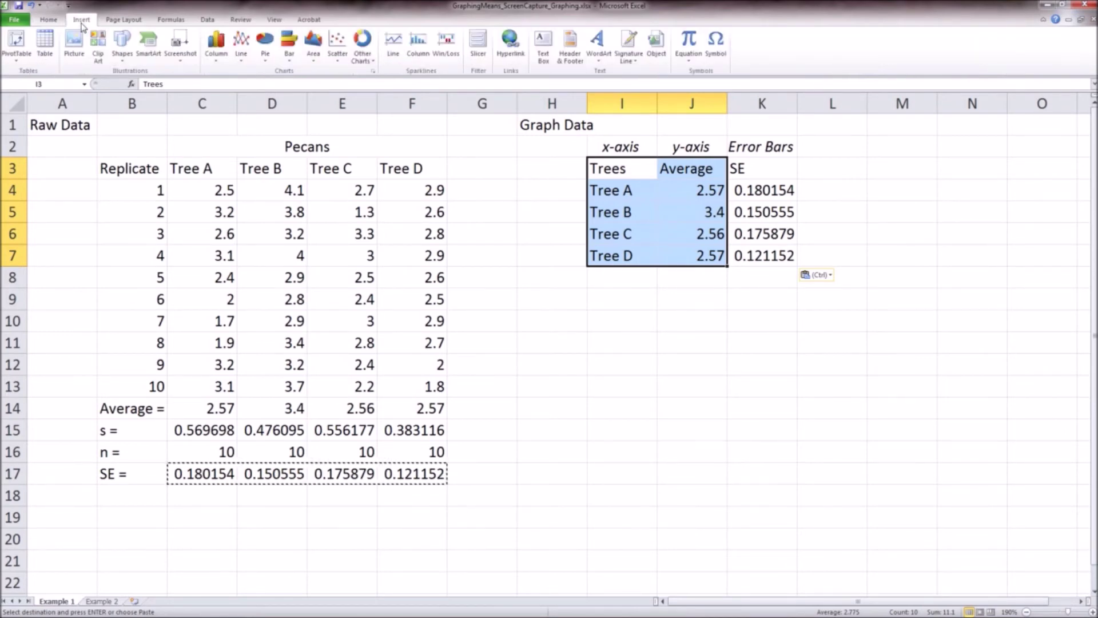
pyautogui.click(247, 63)
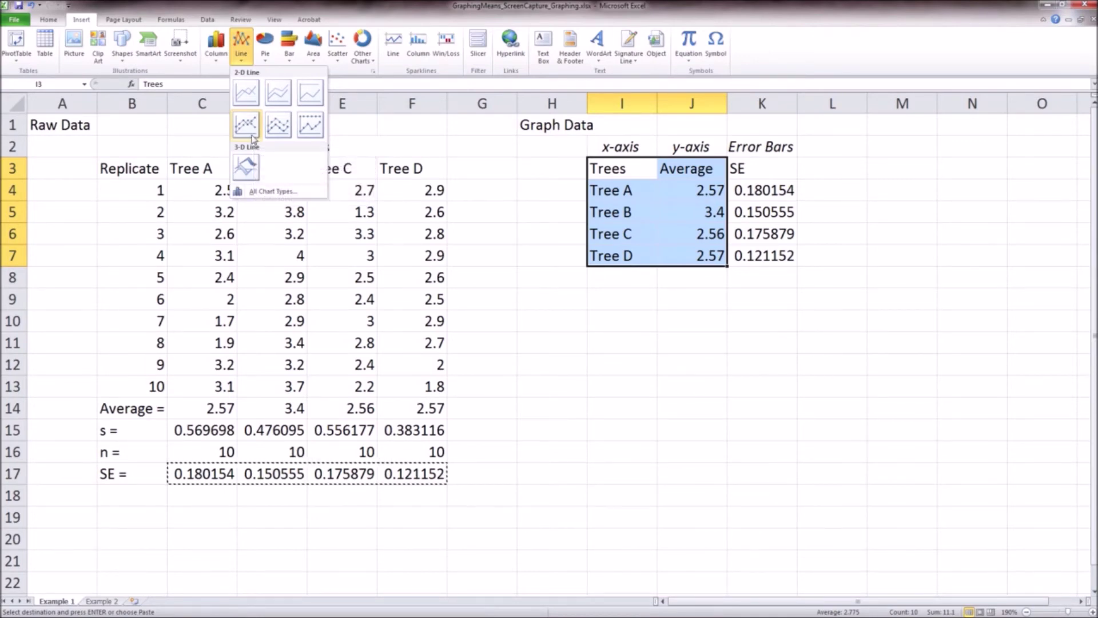
pyautogui.click(252, 137)
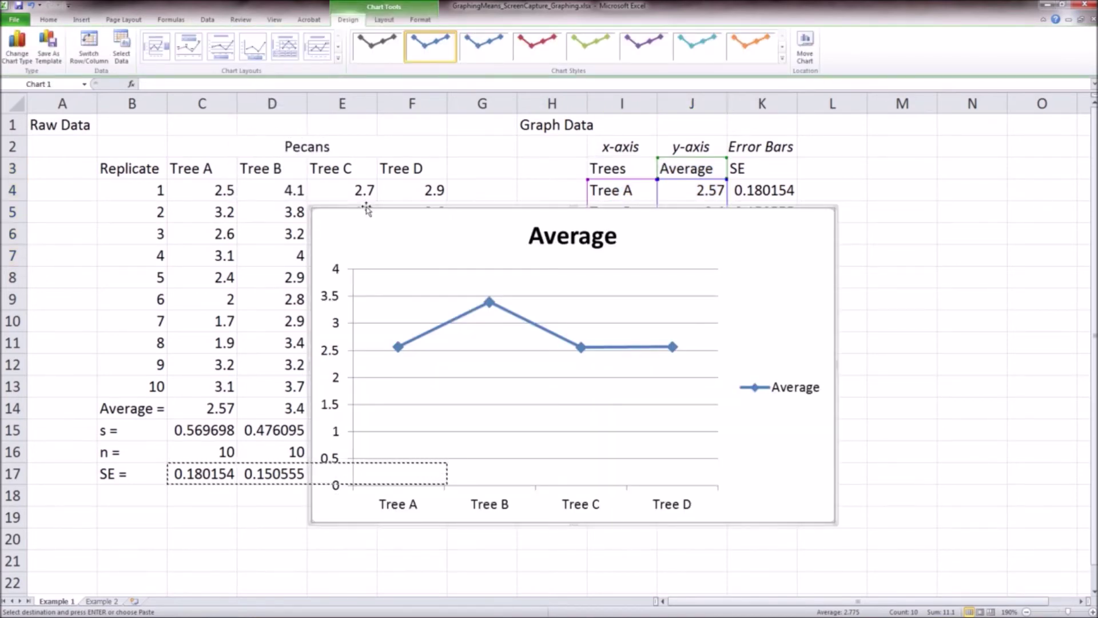
pyautogui.moveTo(365, 209); pyautogui.dragTo(585, 280)
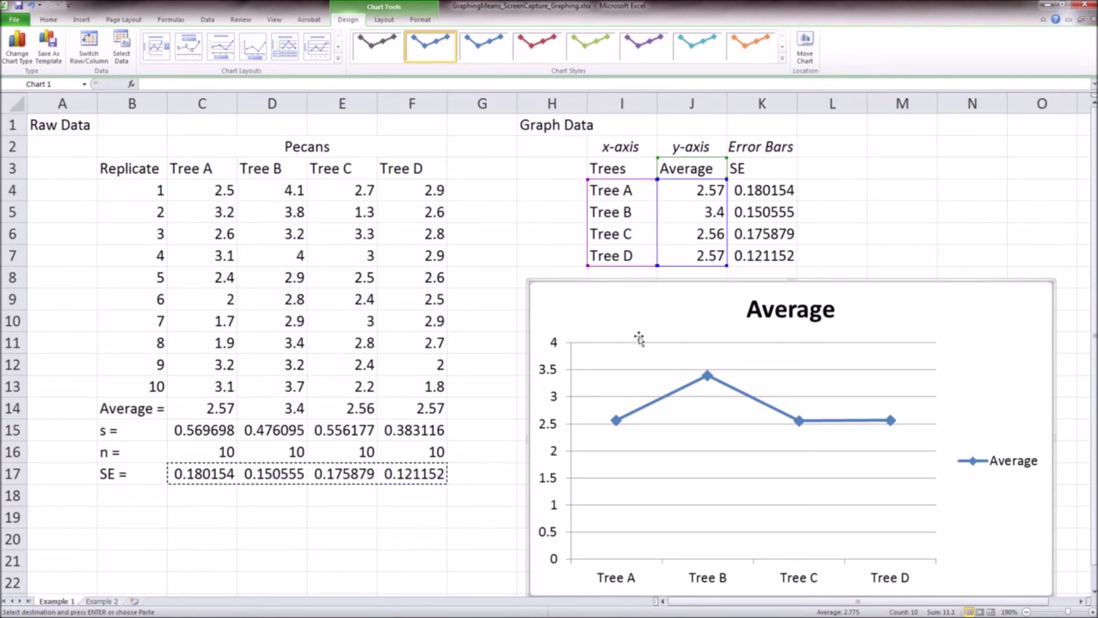
# Format the Average data series with no line so that only its markers are drawn
pyautogui.rightClick(639, 410)
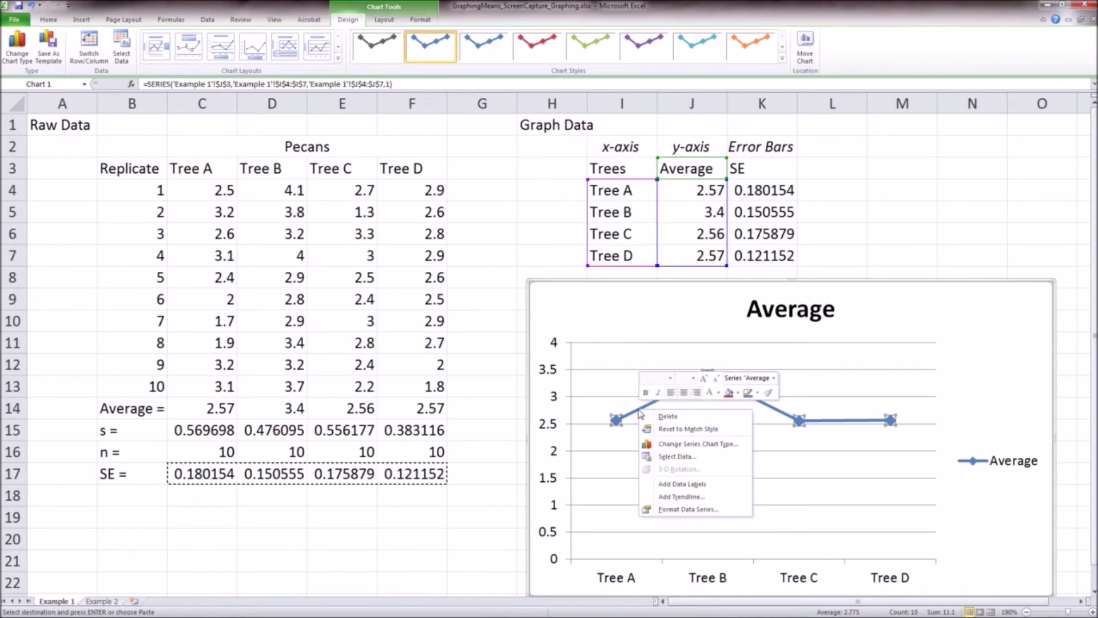
pyautogui.click(731, 509)
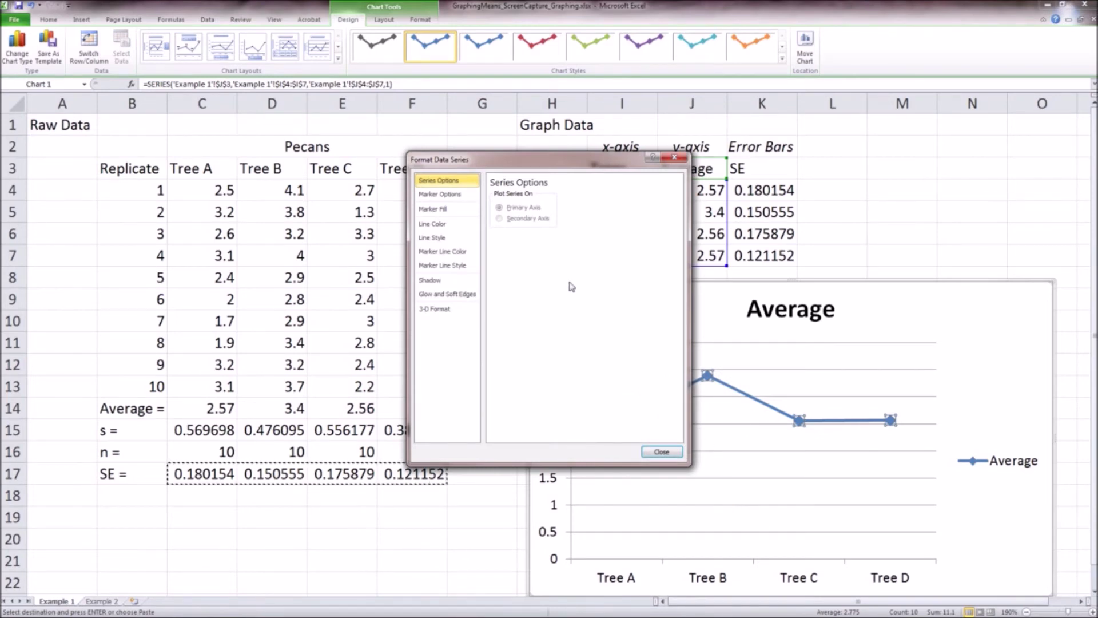
pyautogui.click(434, 225)
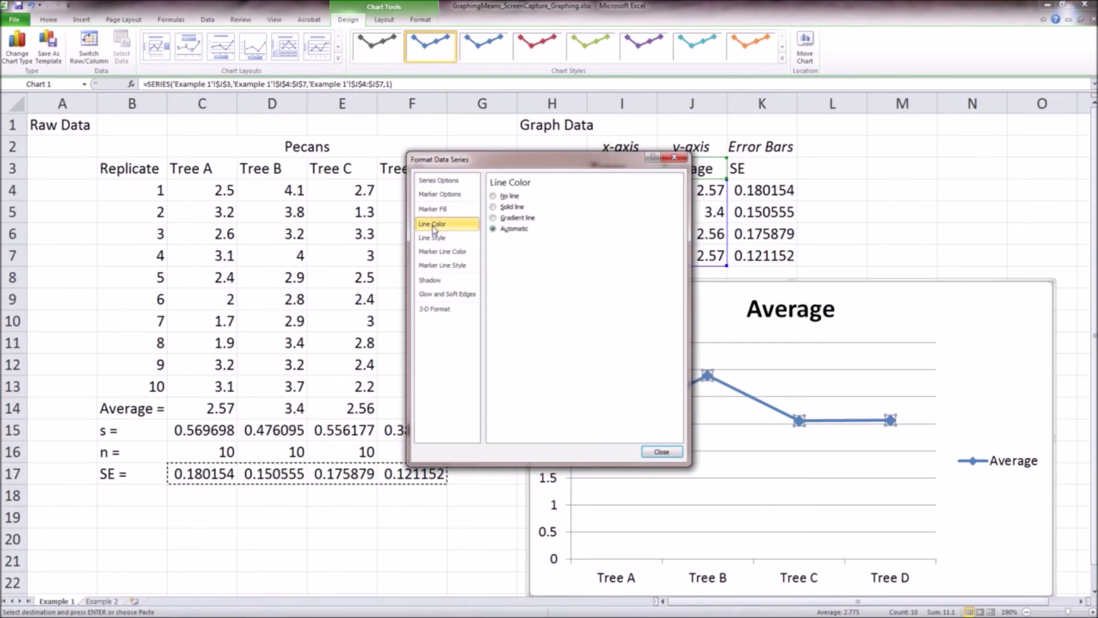
pyautogui.click(493, 196)
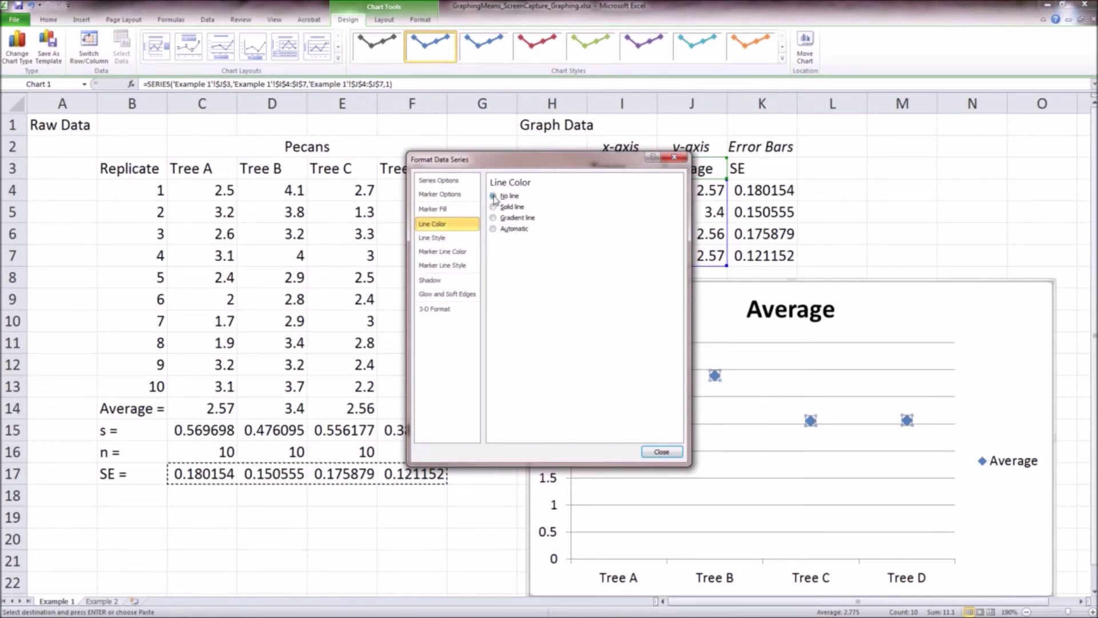
pyautogui.click(661, 452)
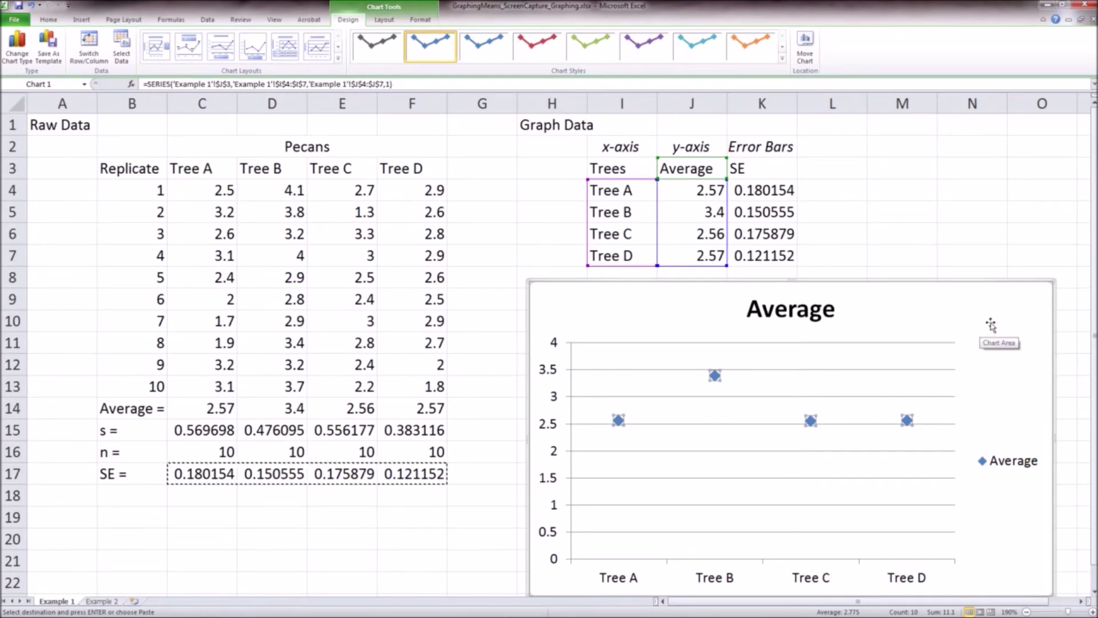
# Add vertical error bars to the chart with a custom error amount, and move the formatting dialog clear of the Graph Data table
pyautogui.click(991, 322)
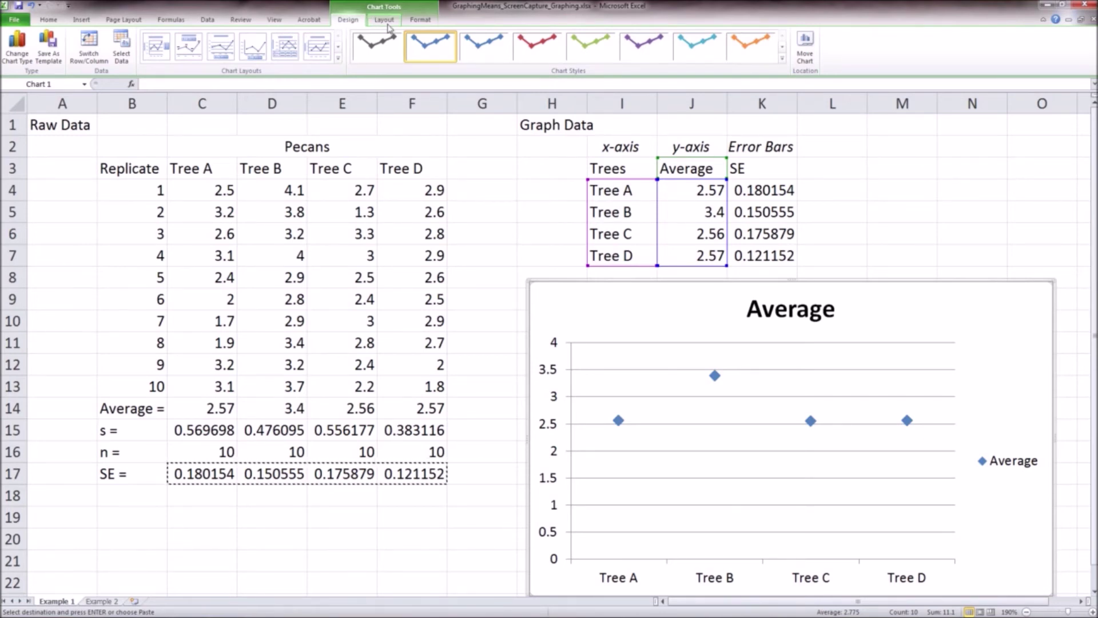
pyautogui.click(384, 20)
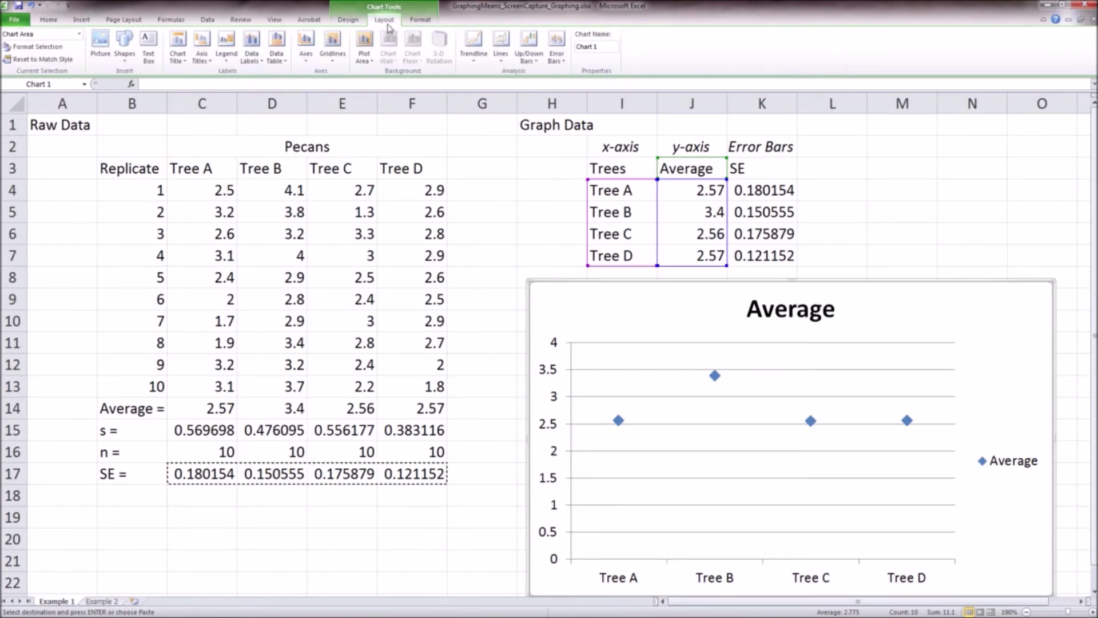
pyautogui.click(564, 60)
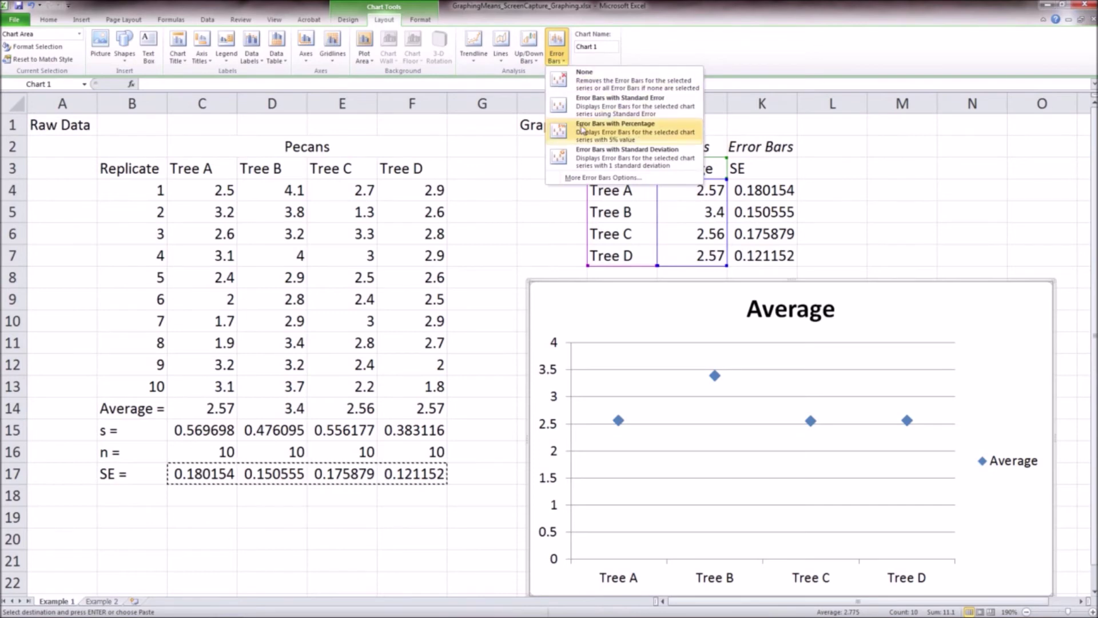
pyautogui.click(674, 181)
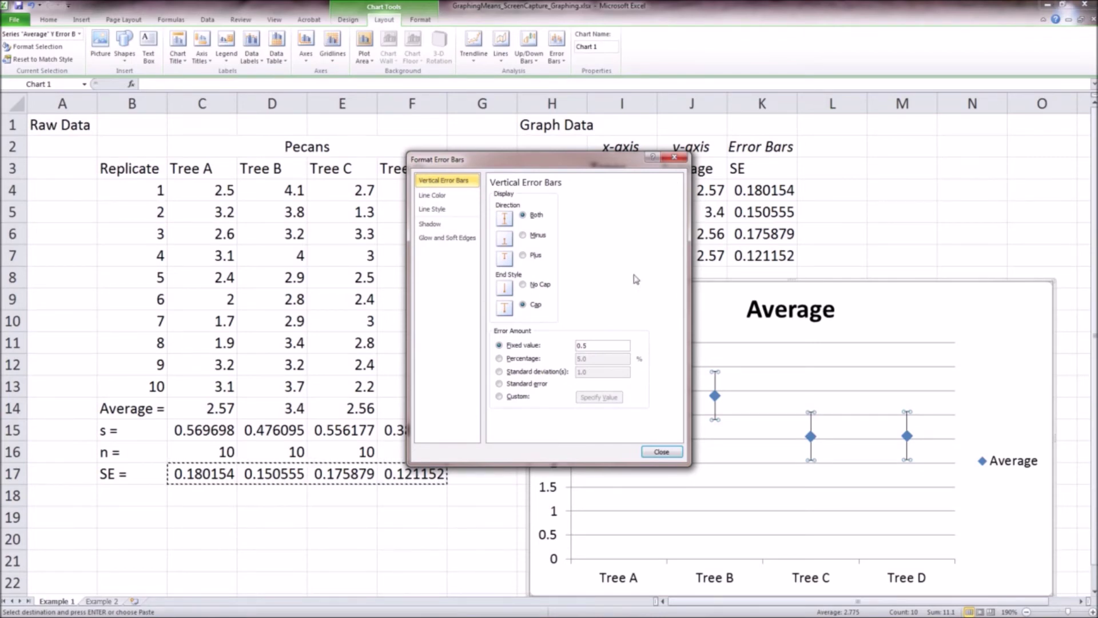
pyautogui.click(499, 396)
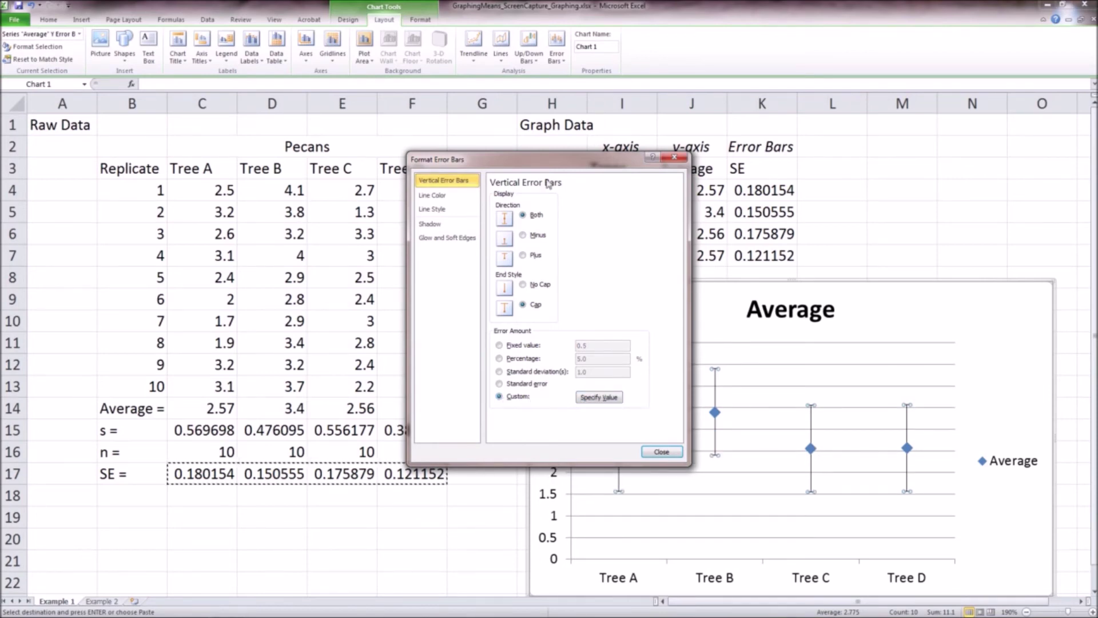
pyautogui.moveTo(545, 160); pyautogui.dragTo(363, 131)
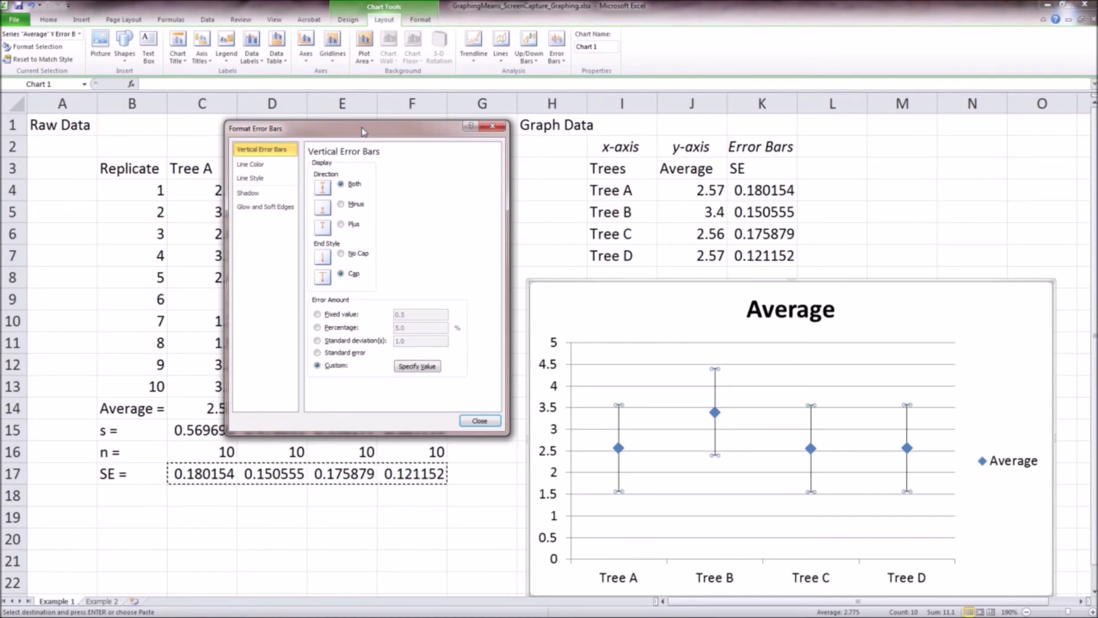
# Set the custom positive error value to the standard errors in K4:K7
pyautogui.click(419, 367)
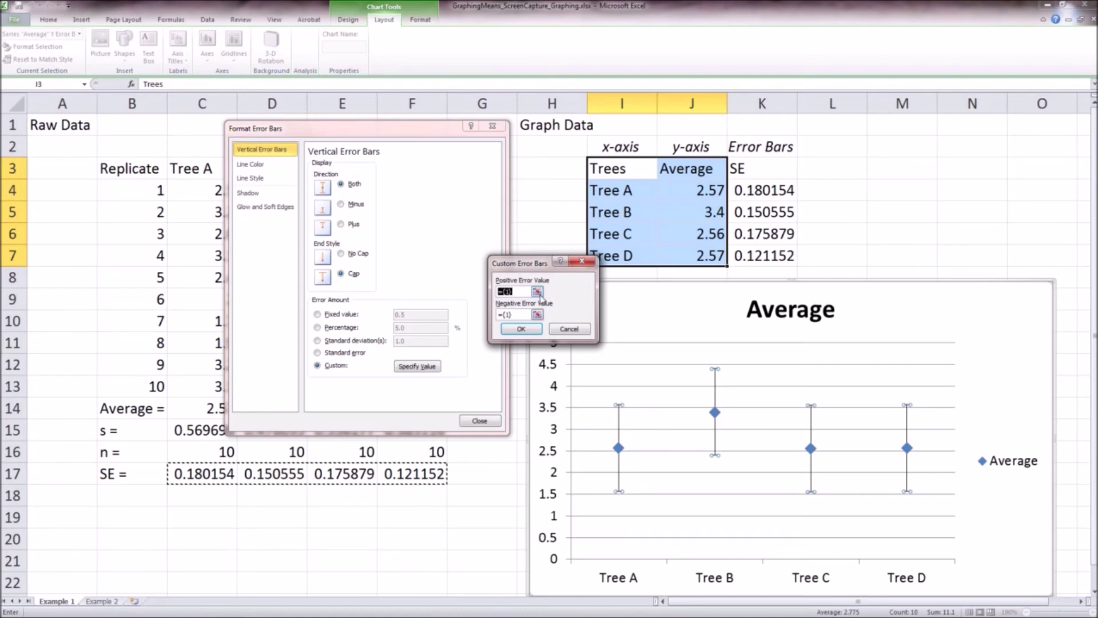
pyautogui.click(538, 292)
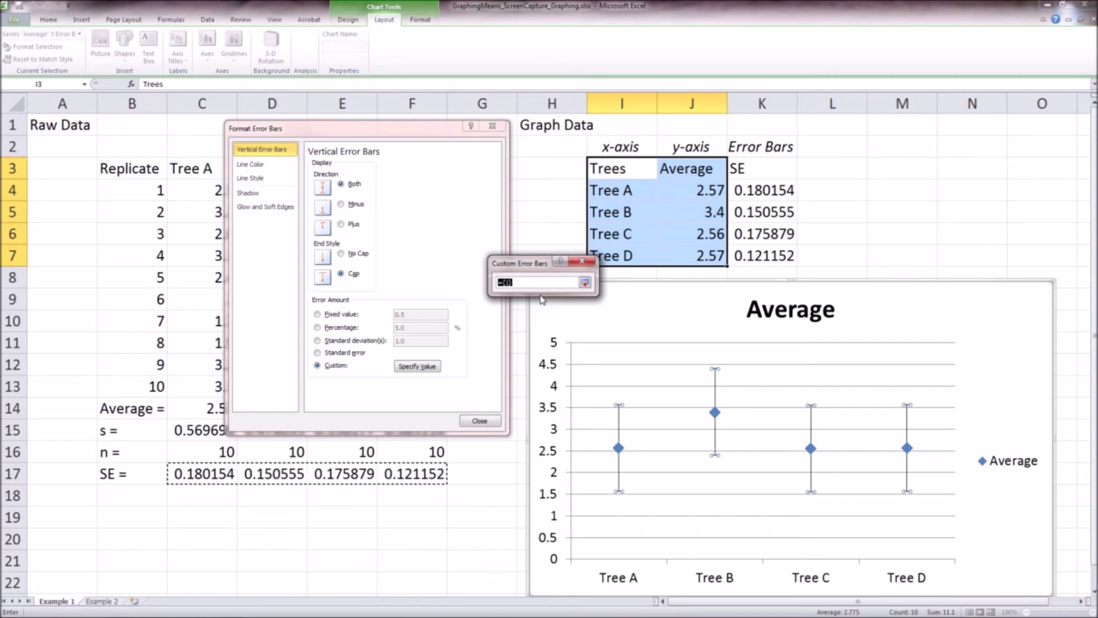
pyautogui.click(522, 281)
pyautogui.moveTo(524, 282); pyautogui.dragTo(474, 286)
pyautogui.press('BackSpace')
pyautogui.click(775, 192)
pyautogui.moveTo(775, 191); pyautogui.dragTo(788, 256)
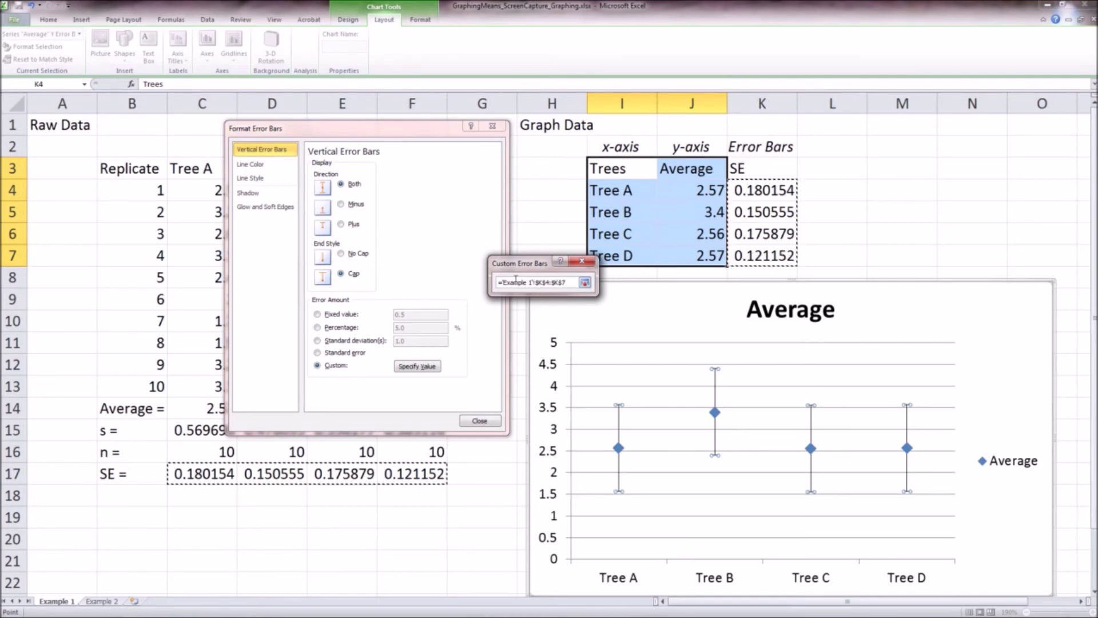
pyautogui.click(585, 283)
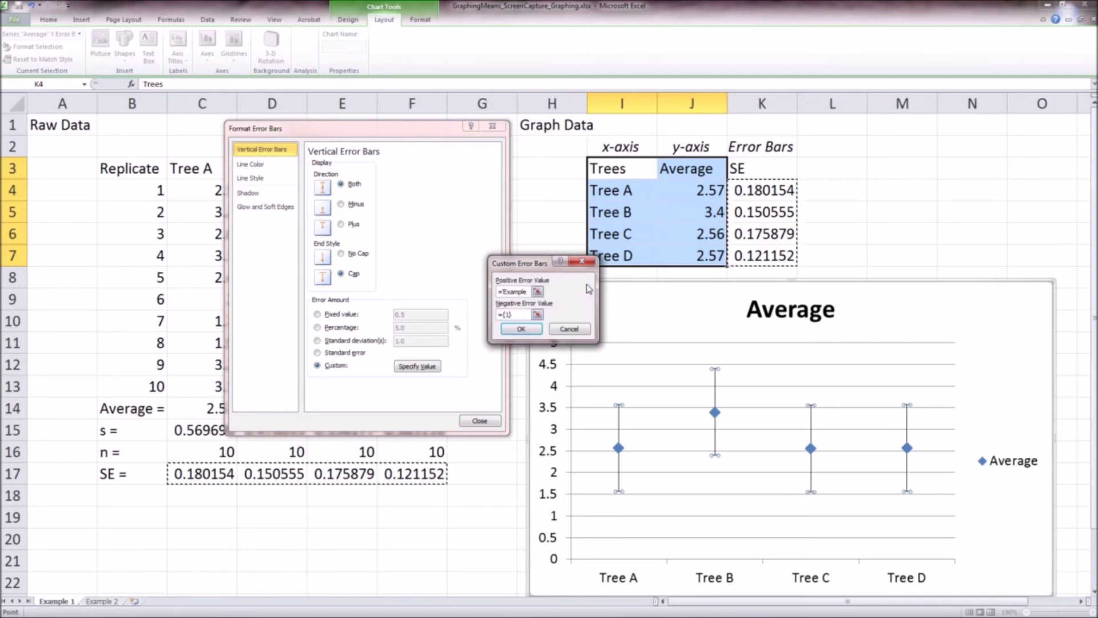
# Set the custom negative error value to the standard errors in K4:K7 and apply the error bars
pyautogui.click(538, 316)
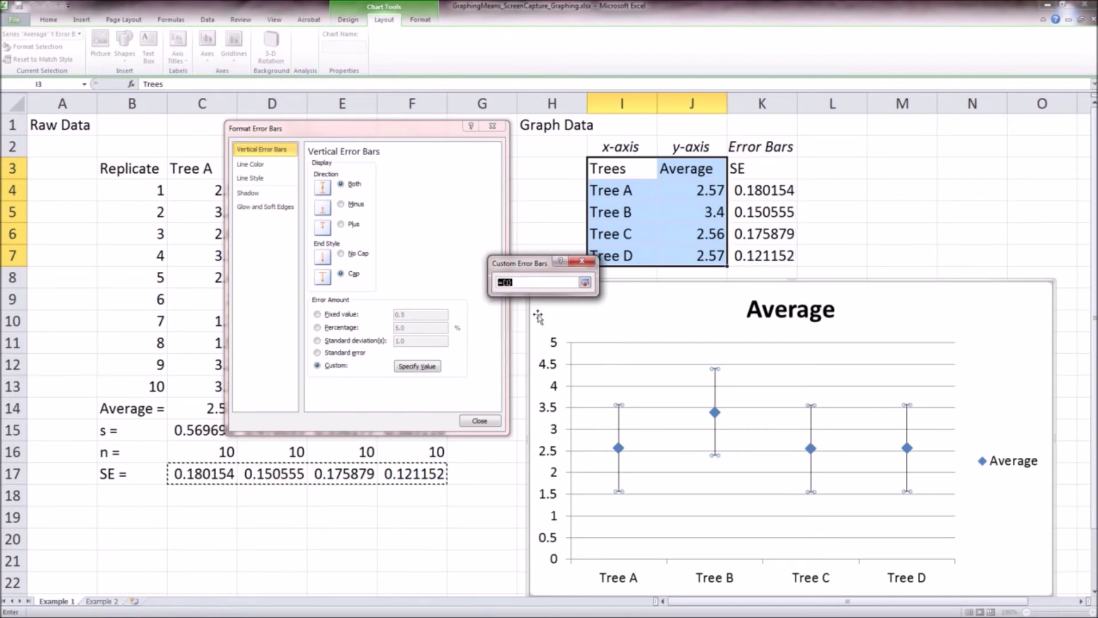
pyautogui.click(532, 283)
pyautogui.moveTo(532, 283); pyautogui.dragTo(494, 285)
pyautogui.press('Delete')
pyautogui.click(758, 195)
pyautogui.moveTo(757, 195); pyautogui.dragTo(761, 253)
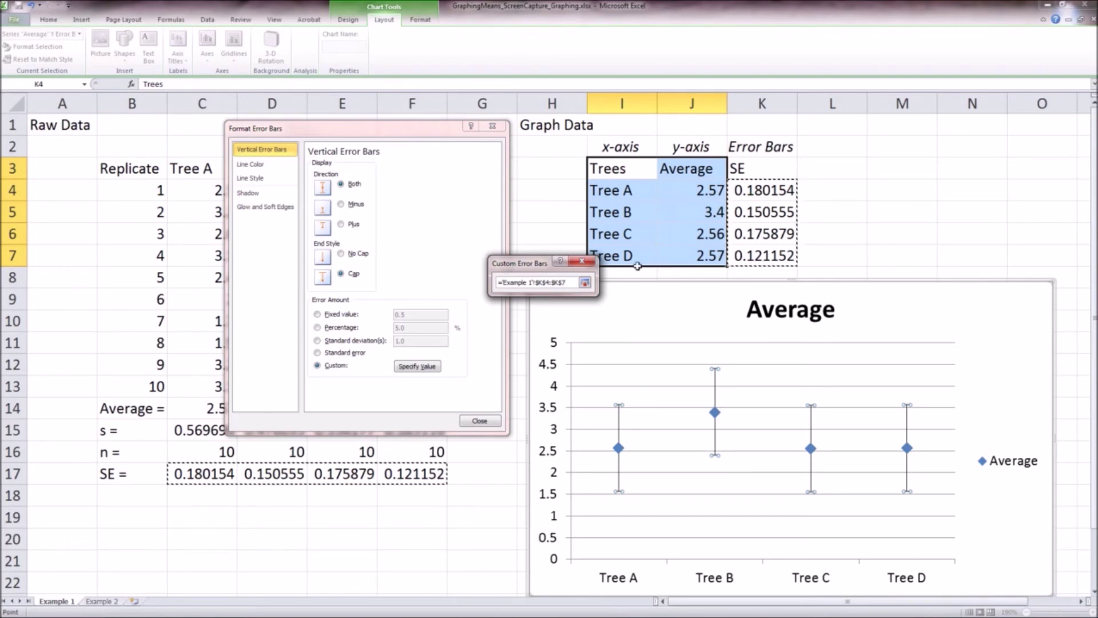
pyautogui.click(585, 283)
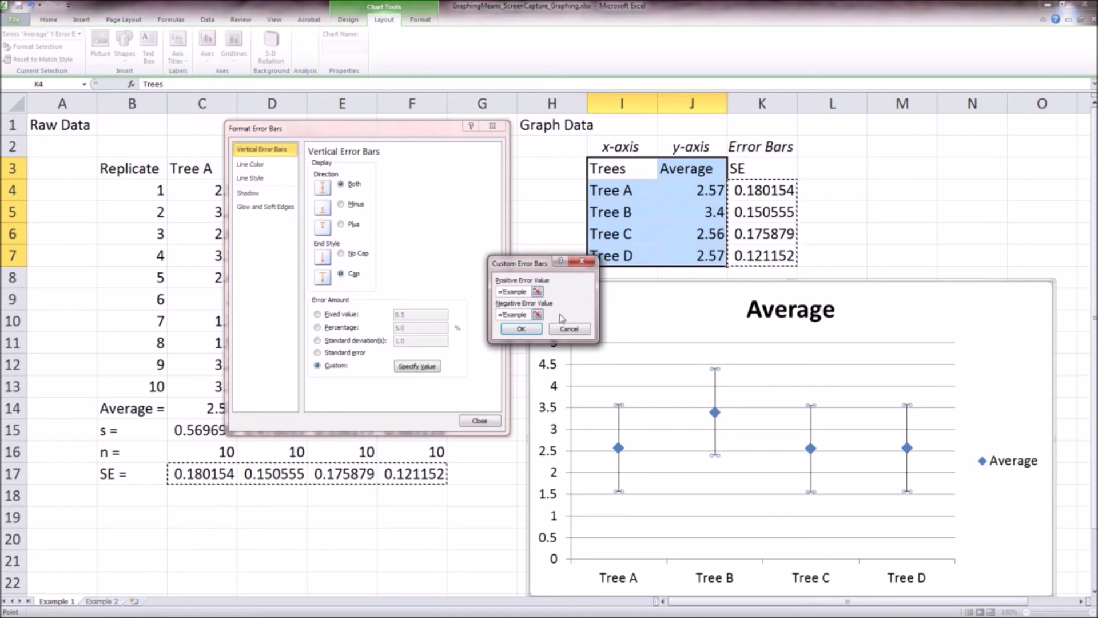
pyautogui.click(535, 332)
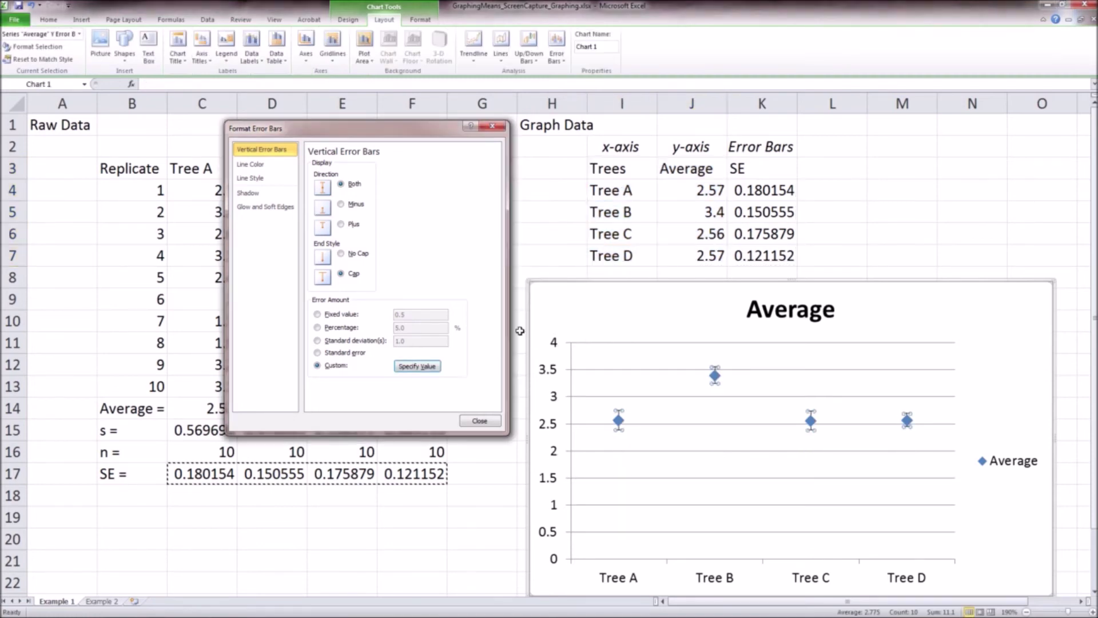
pyautogui.click(479, 421)
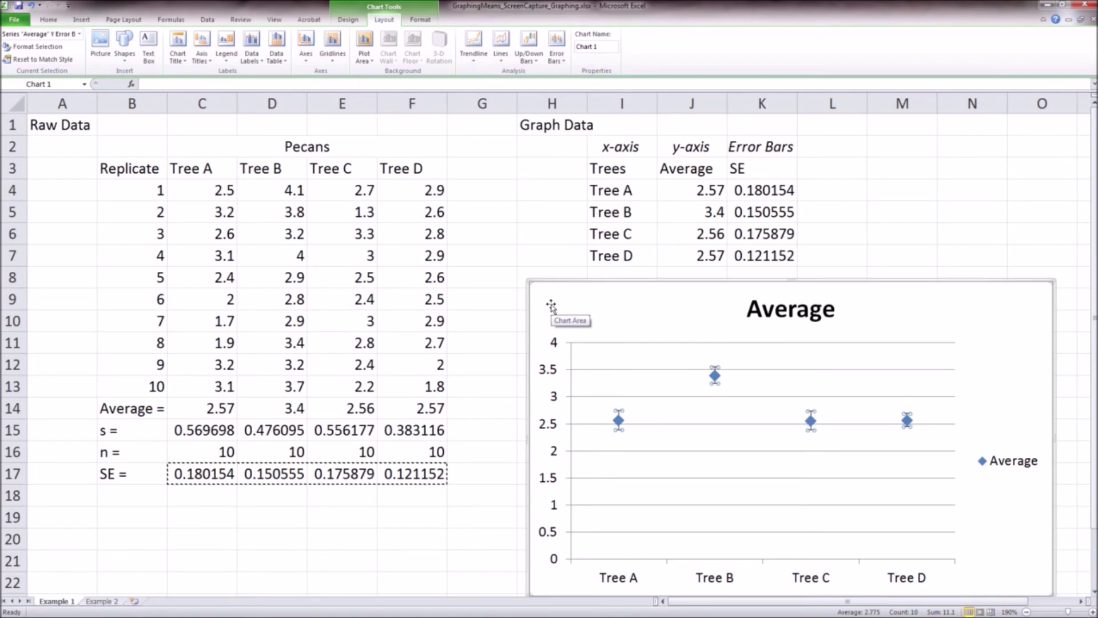
# Fix the chart's vertical axis range at a minimum of 2 and a maximum of 4
pyautogui.click(553, 376)
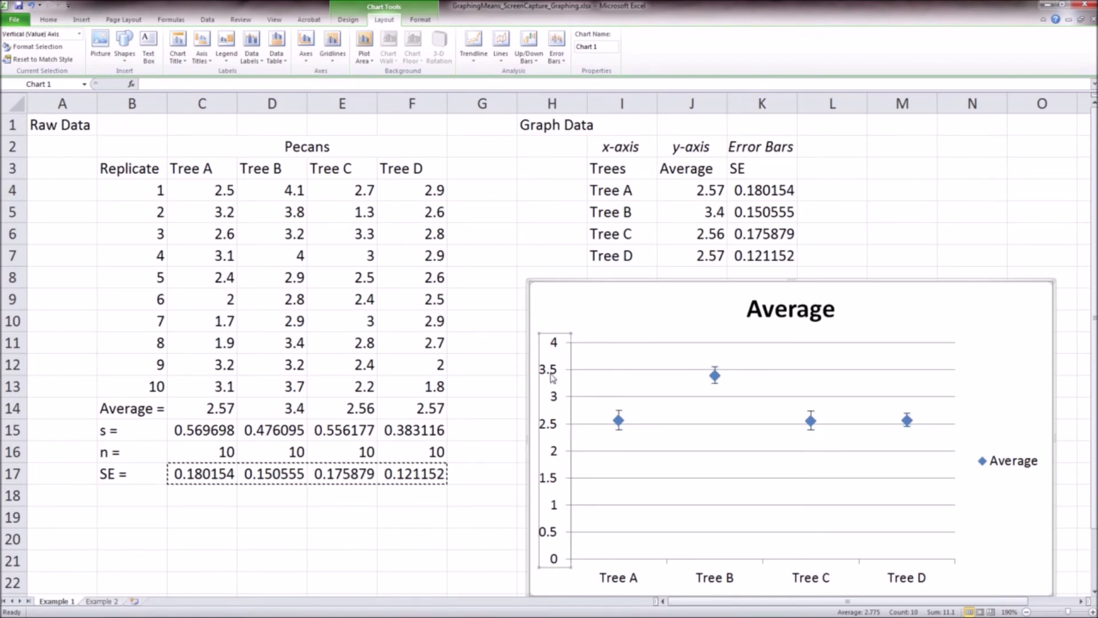
pyautogui.rightClick(553, 377)
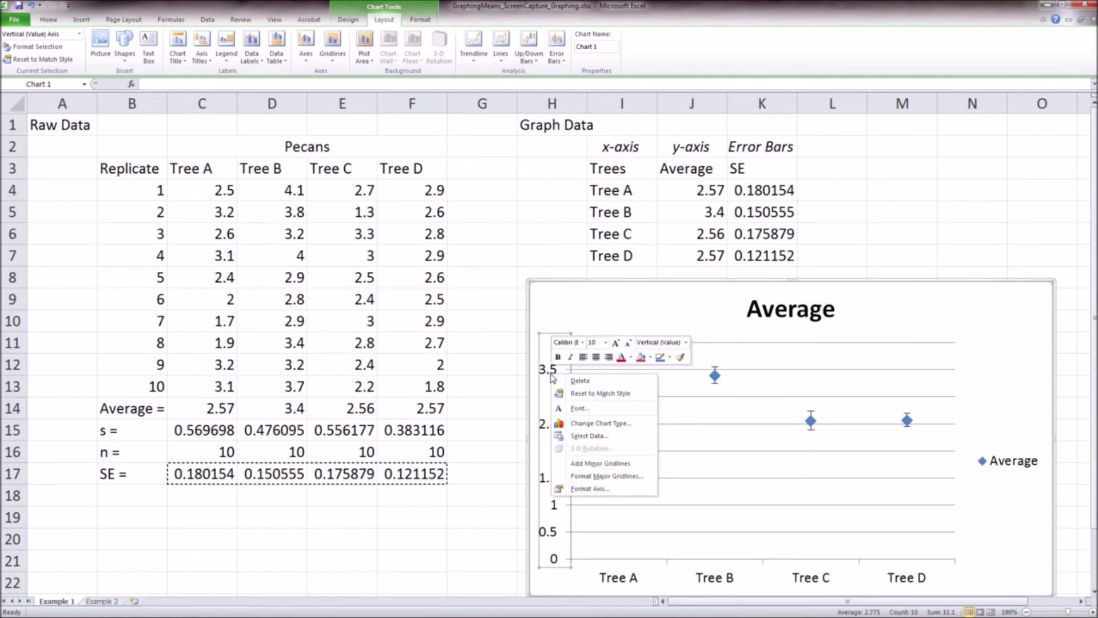
pyautogui.click(621, 490)
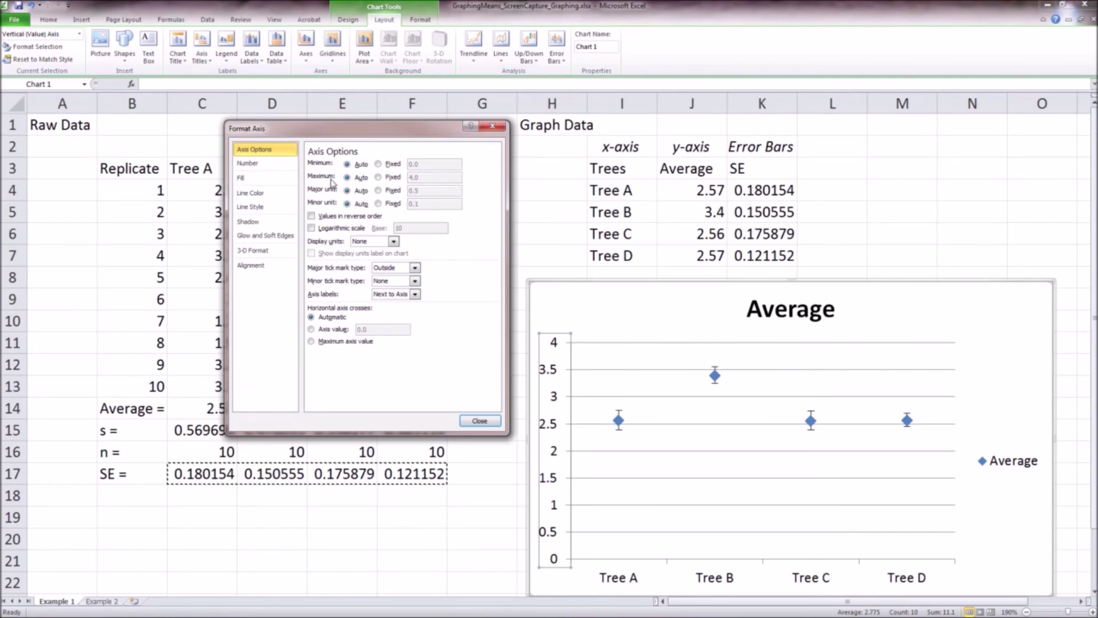
pyautogui.click(379, 165)
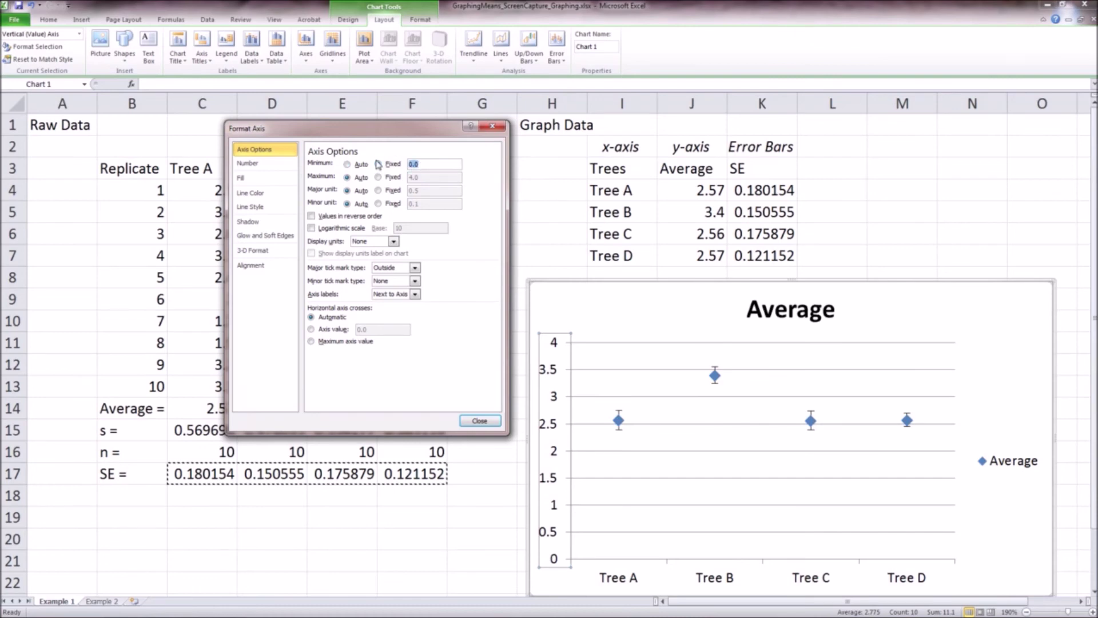
pyautogui.write('2')
pyautogui.click(378, 177)
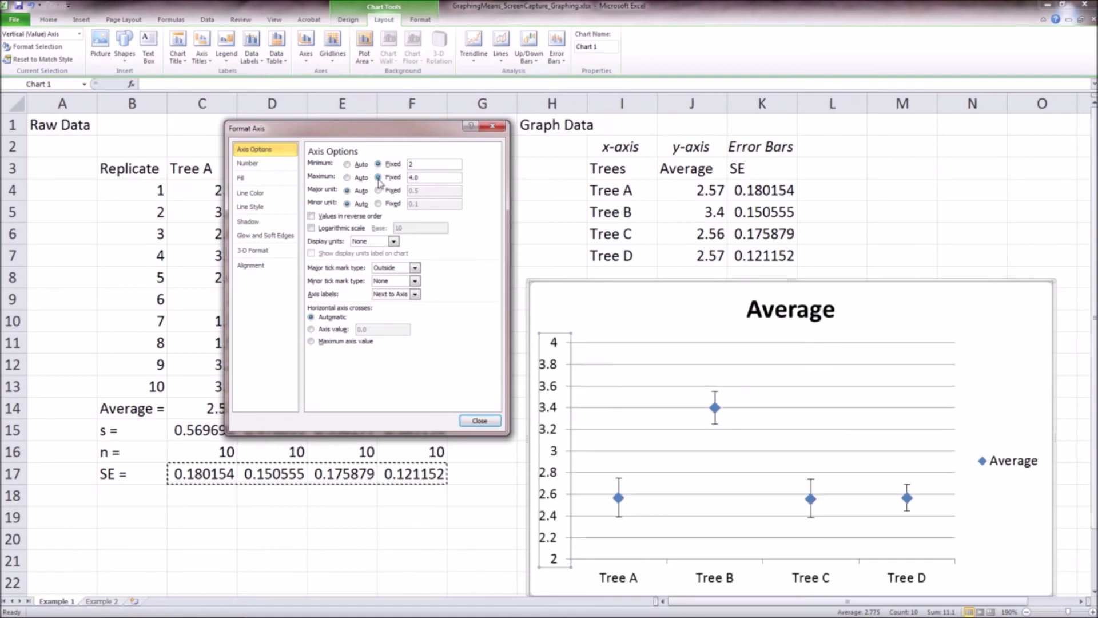
pyautogui.moveTo(429, 178); pyautogui.dragTo(398, 177)
pyautogui.write('4')
pyautogui.click(479, 421)
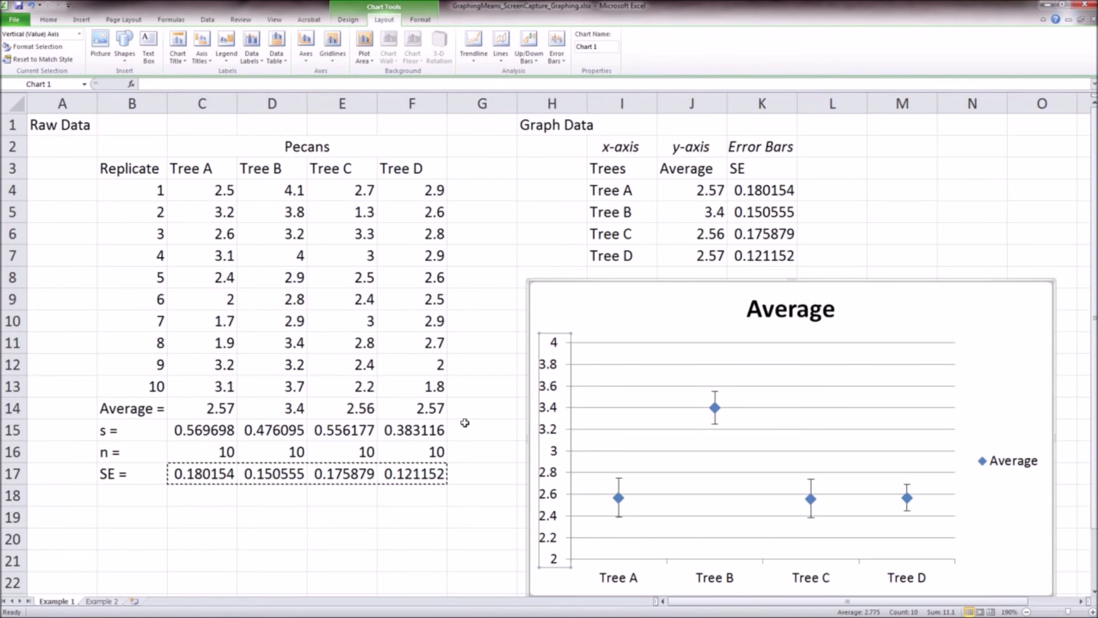
# Add a horizontal axis title below the chart's axis reading "Pecan Tree"
pyautogui.click(994, 319)
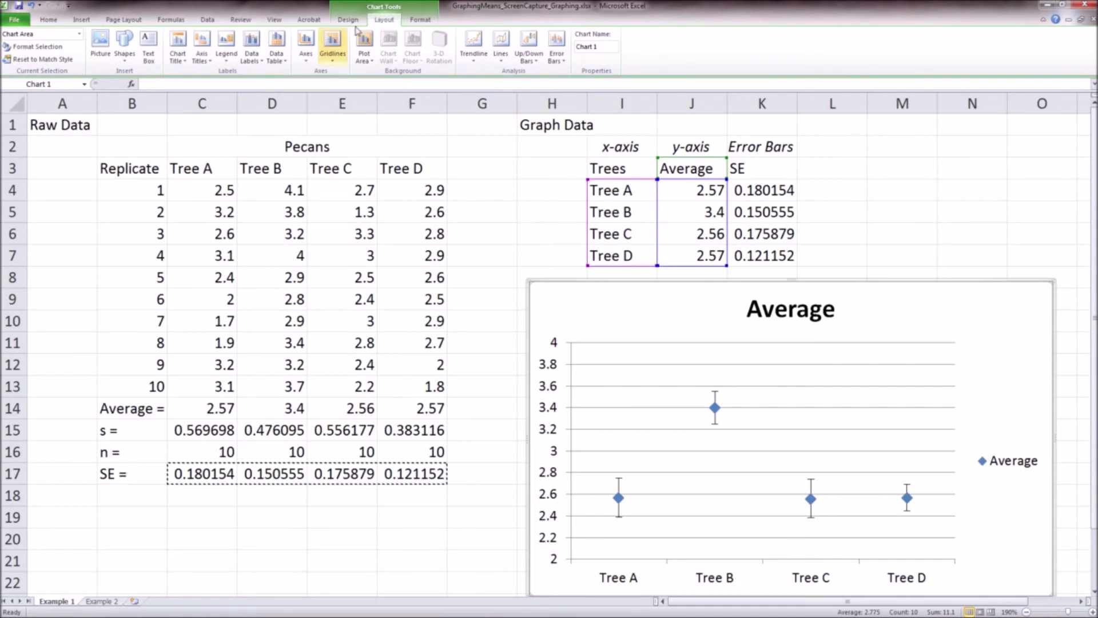
pyautogui.click(202, 57)
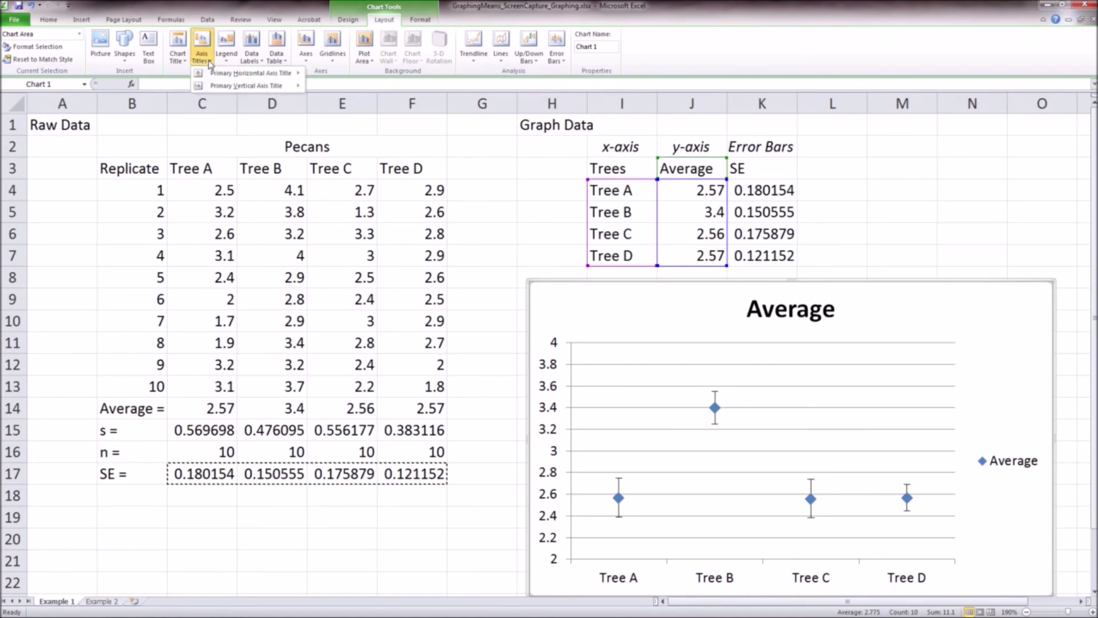
pyautogui.moveTo(243, 79)
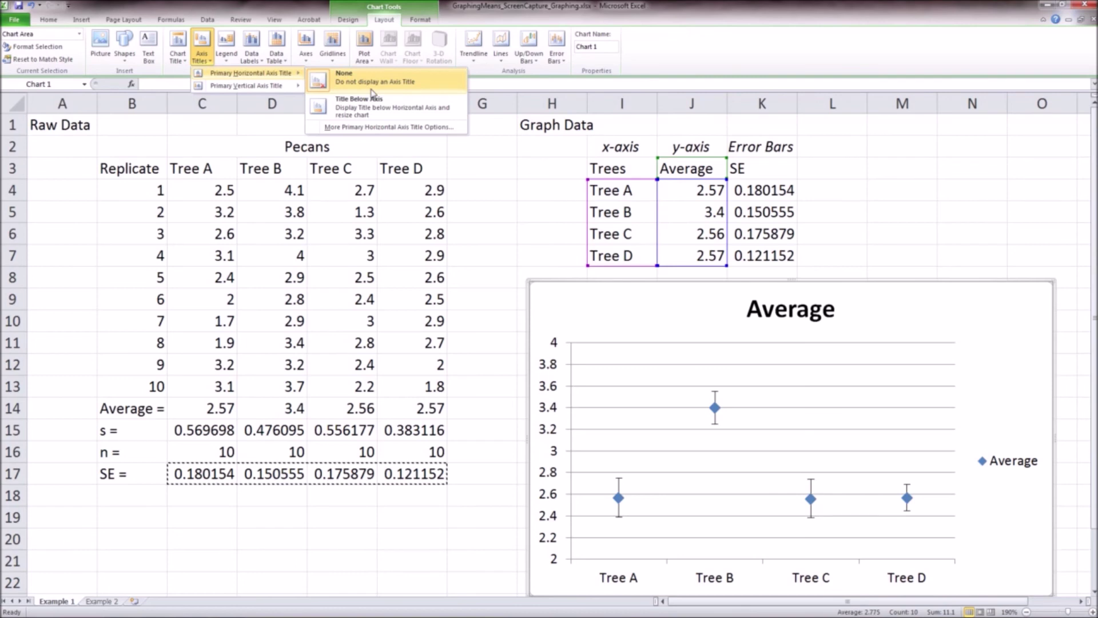
pyautogui.click(406, 112)
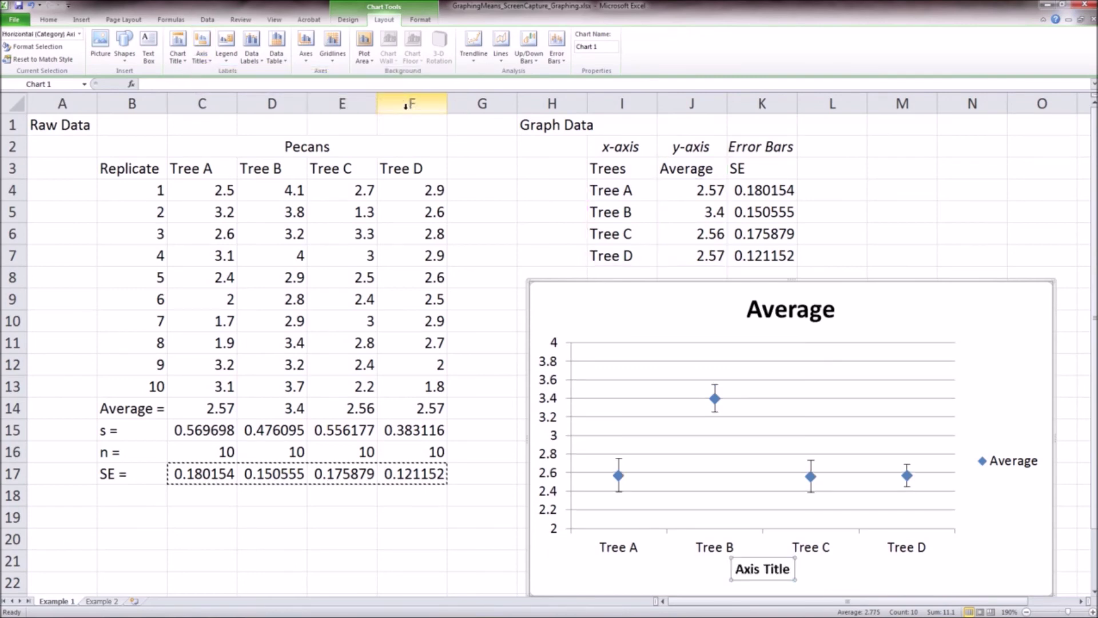
pyautogui.moveTo(794, 569); pyautogui.dragTo(715, 569)
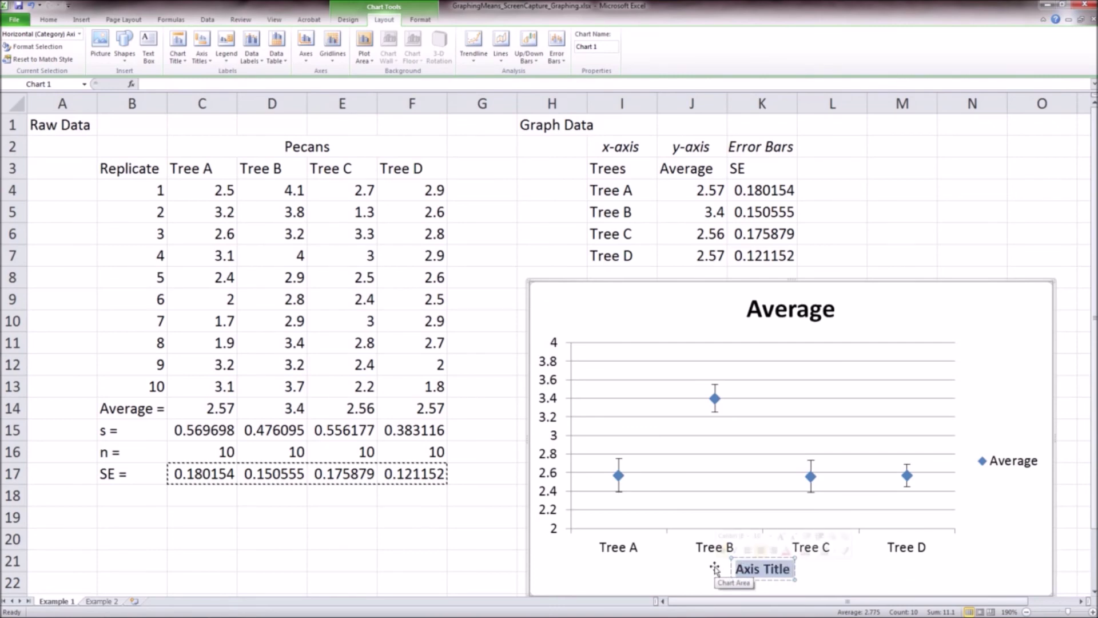
pyautogui.write('Pecans')
pyautogui.press('BackSpace')
pyautogui.write('Tree')
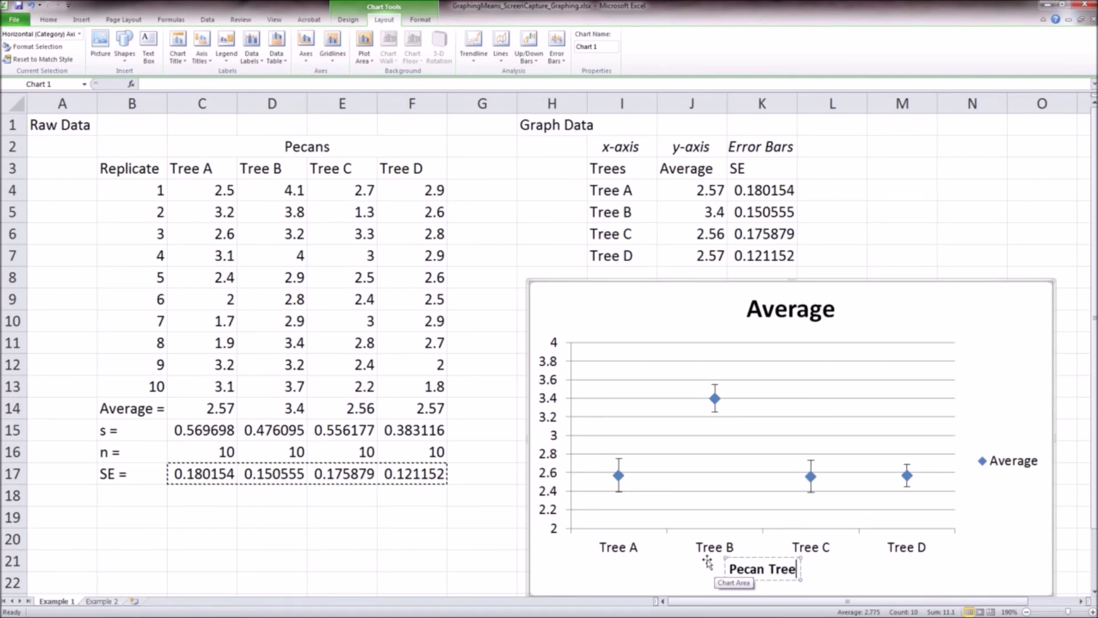
pyautogui.click(992, 312)
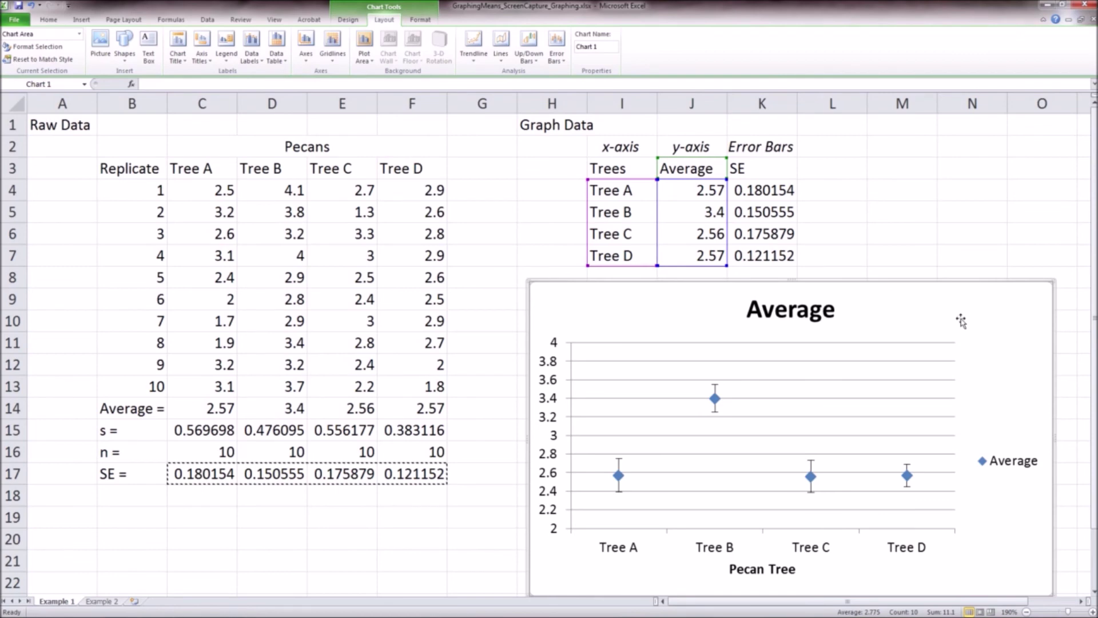
# Add a rotated vertical axis title reading "Pecan Size" to the chart
pyautogui.click(208, 66)
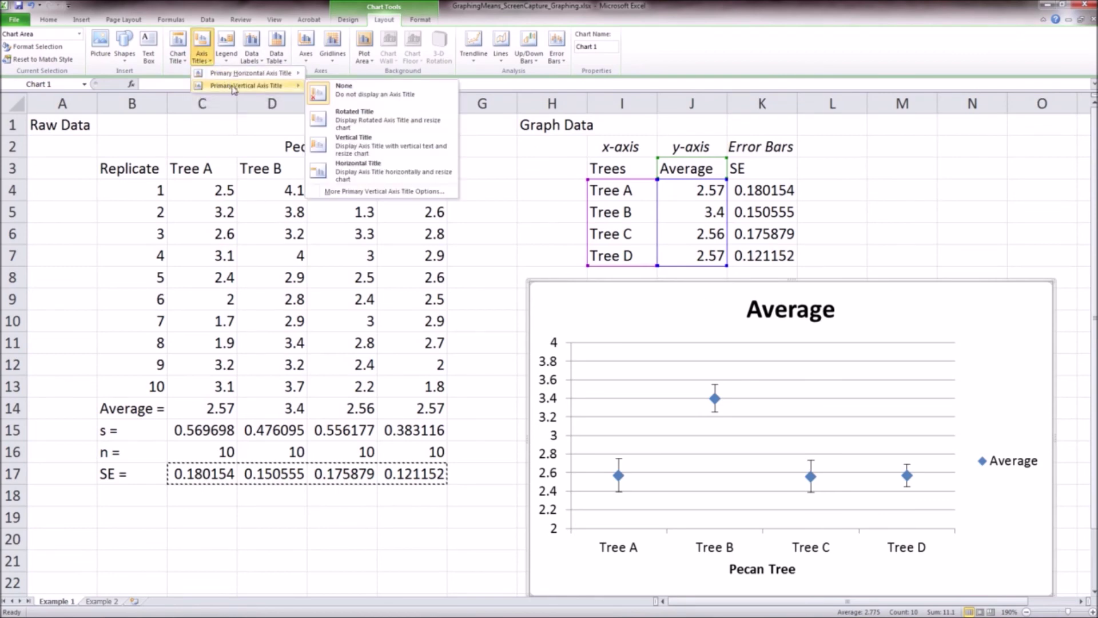
pyautogui.click(391, 125)
pyautogui.click(563, 412)
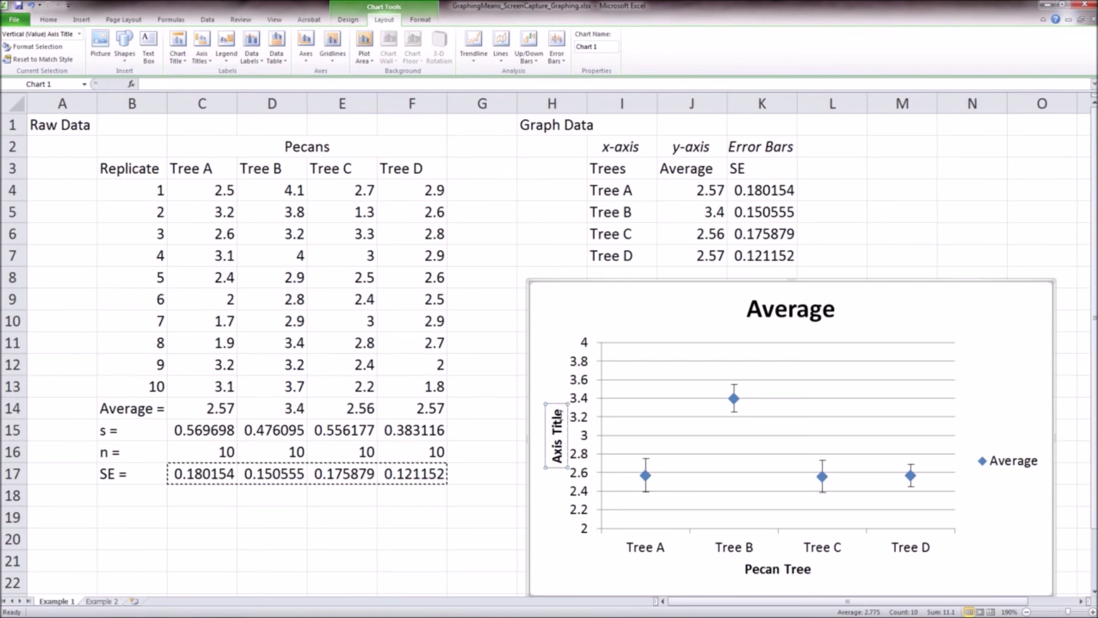
pyautogui.tripleClick(558, 426)
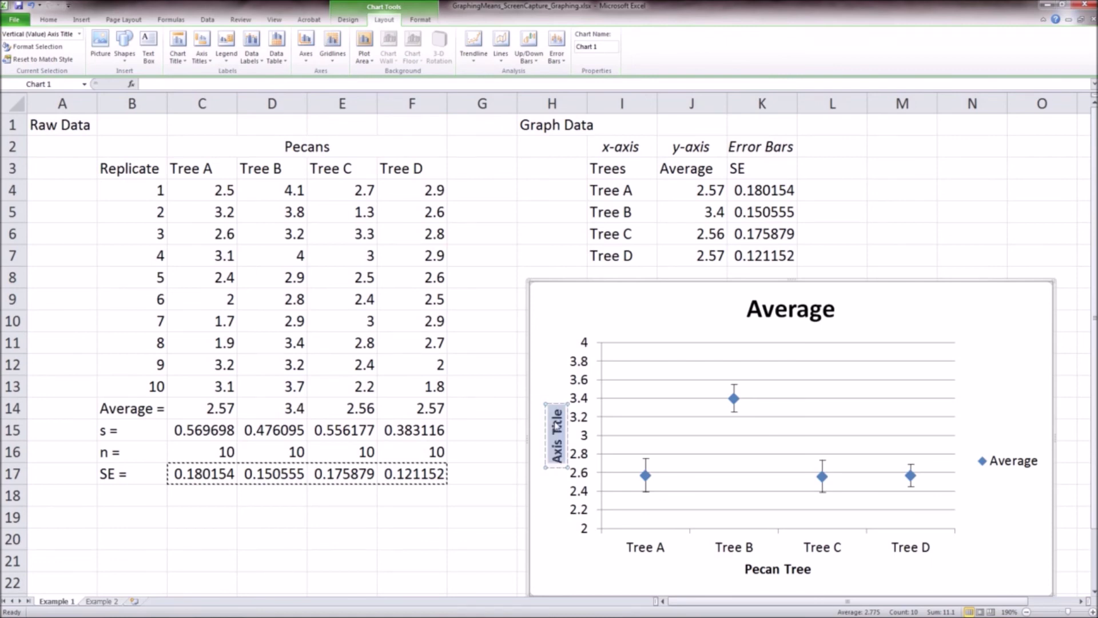
pyautogui.write('Pecan Mass')
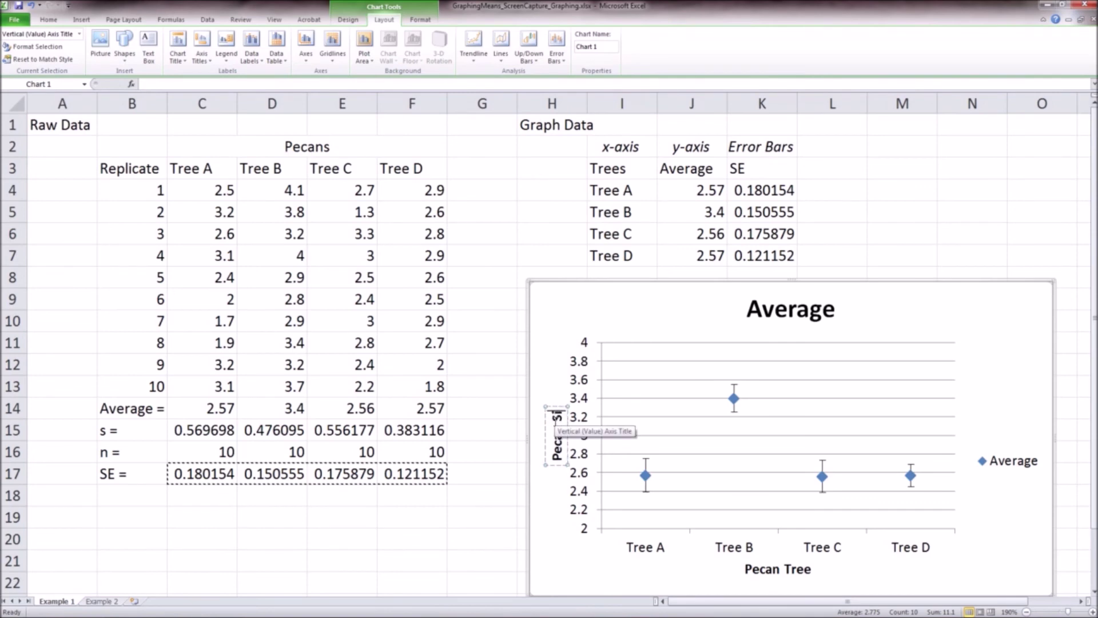
pyautogui.click(567, 303)
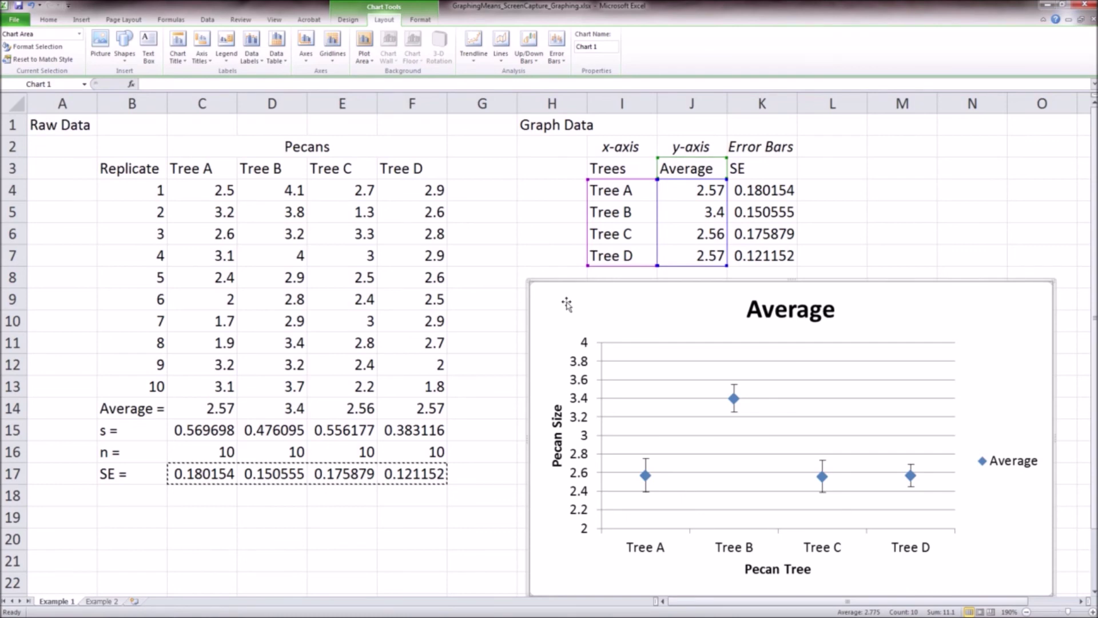
# Append the unit "(cm)" to the vertical axis title "Pecan Size"
pyautogui.click(560, 421)
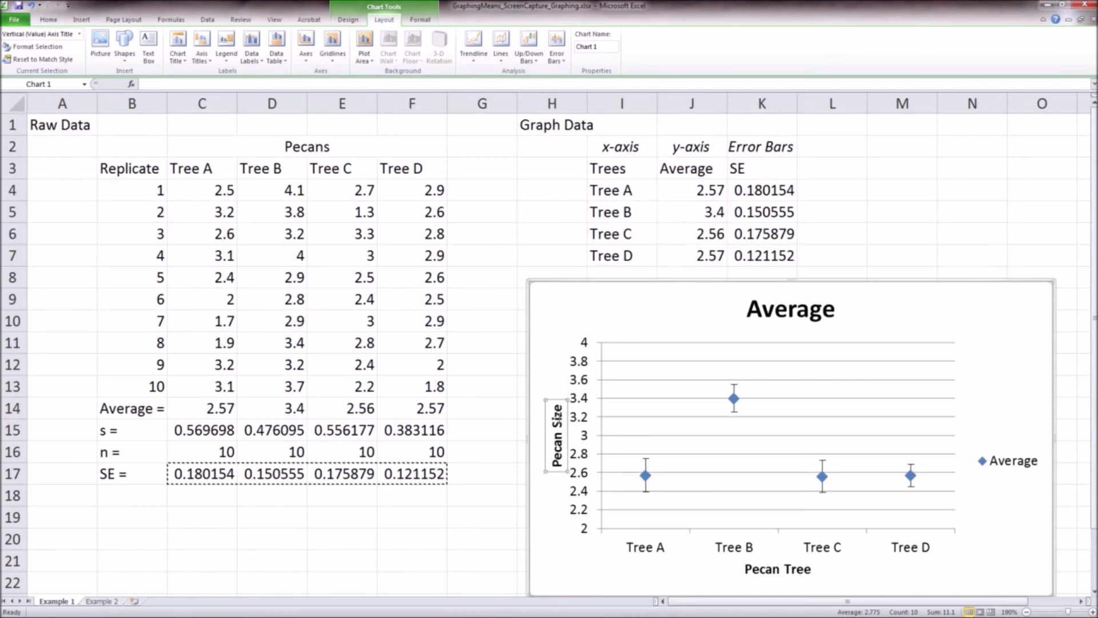
pyautogui.click(558, 416)
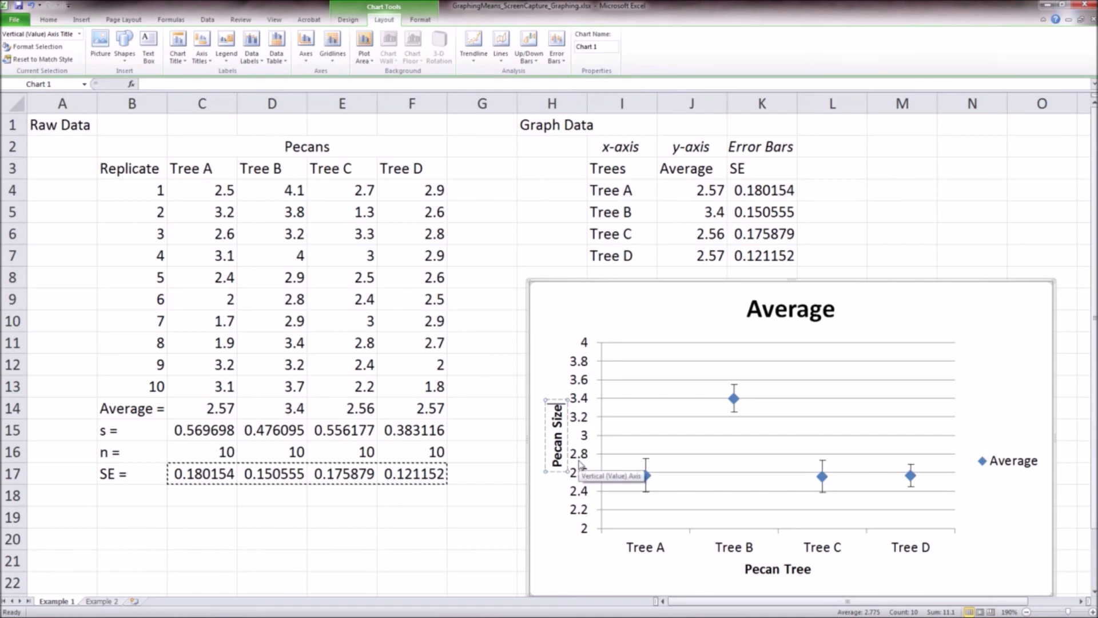
pyautogui.write('(')
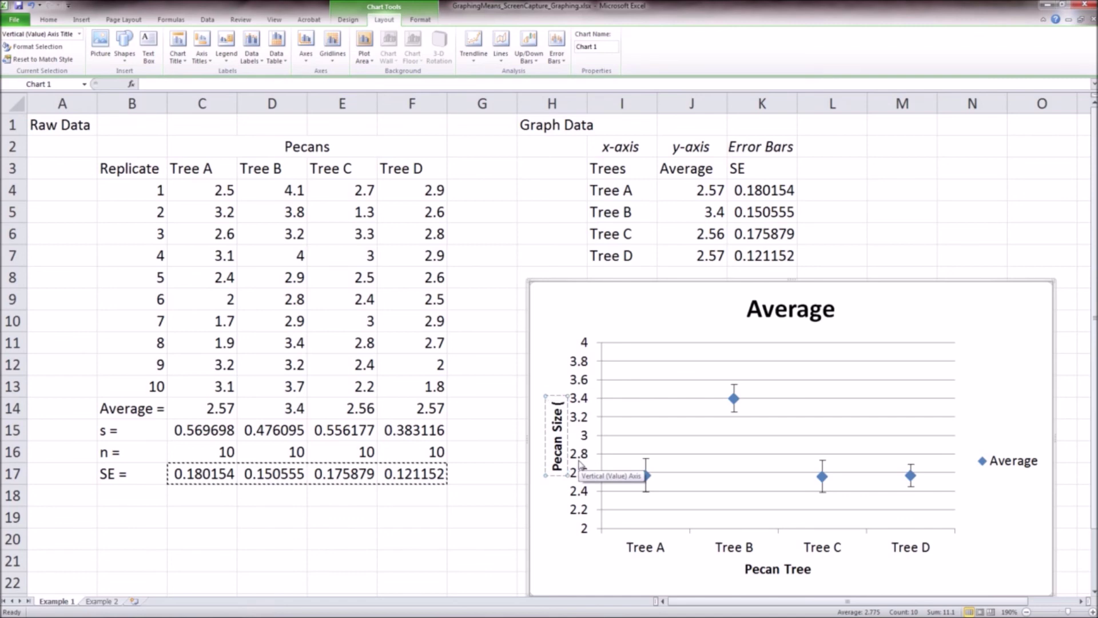
pyautogui.write('cm)')
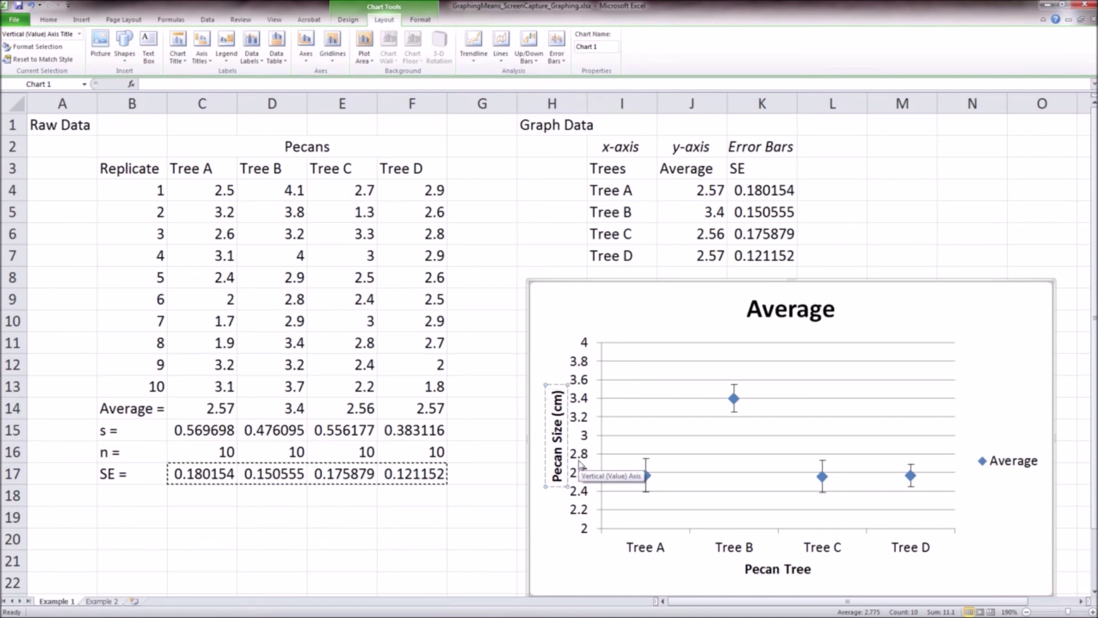
# Remove the chart title "Average" and the primary horizontal gridlines from the chart
pyautogui.click(548, 313)
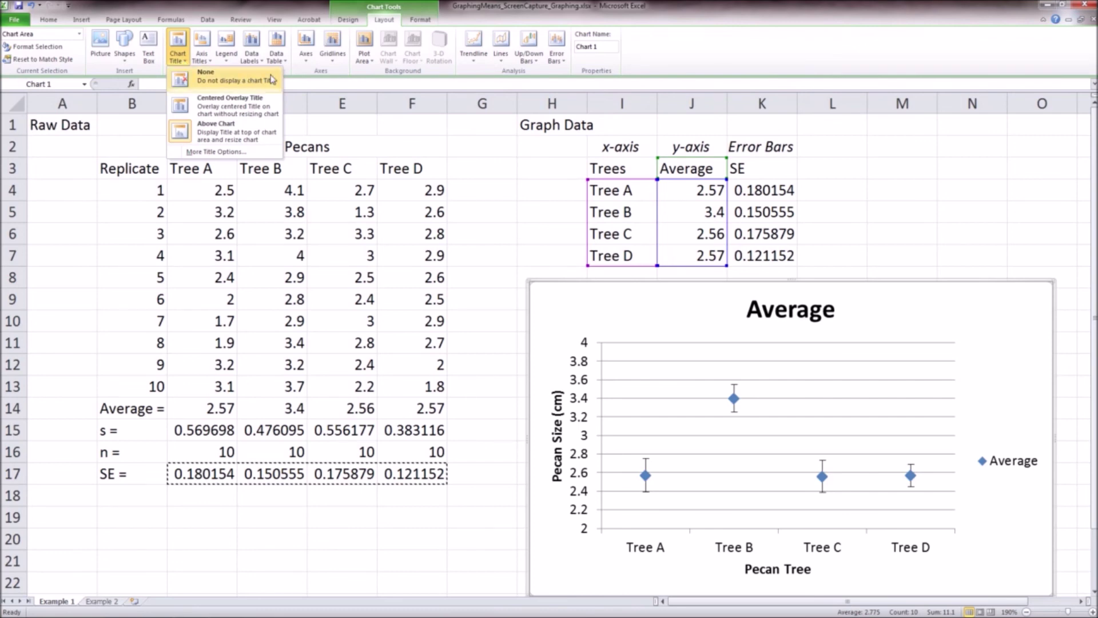
pyautogui.click(273, 79)
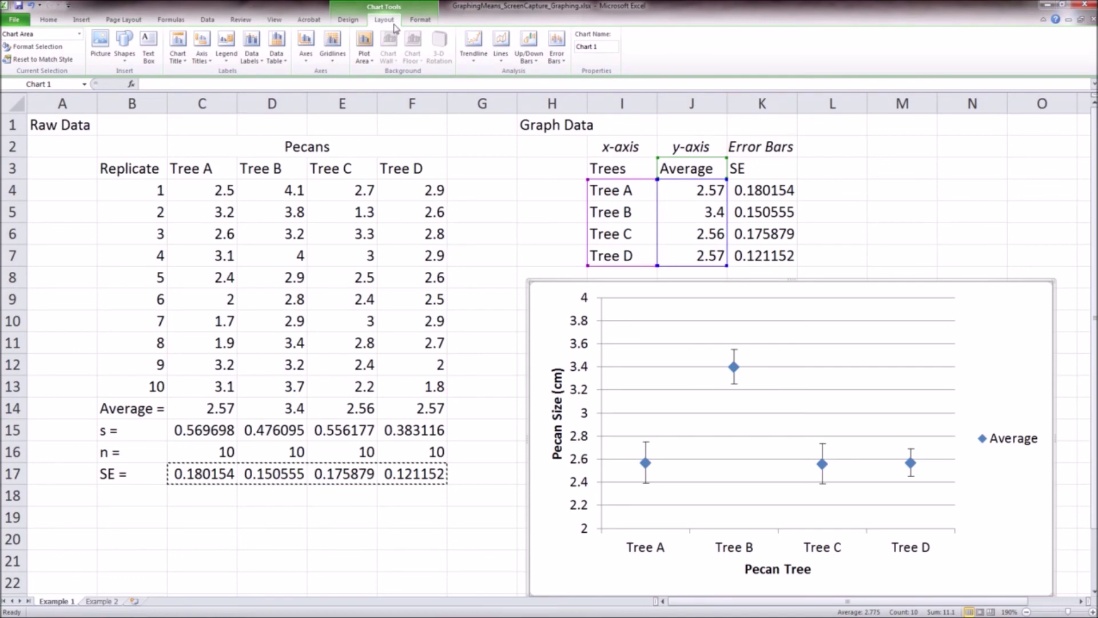
pyautogui.click(334, 53)
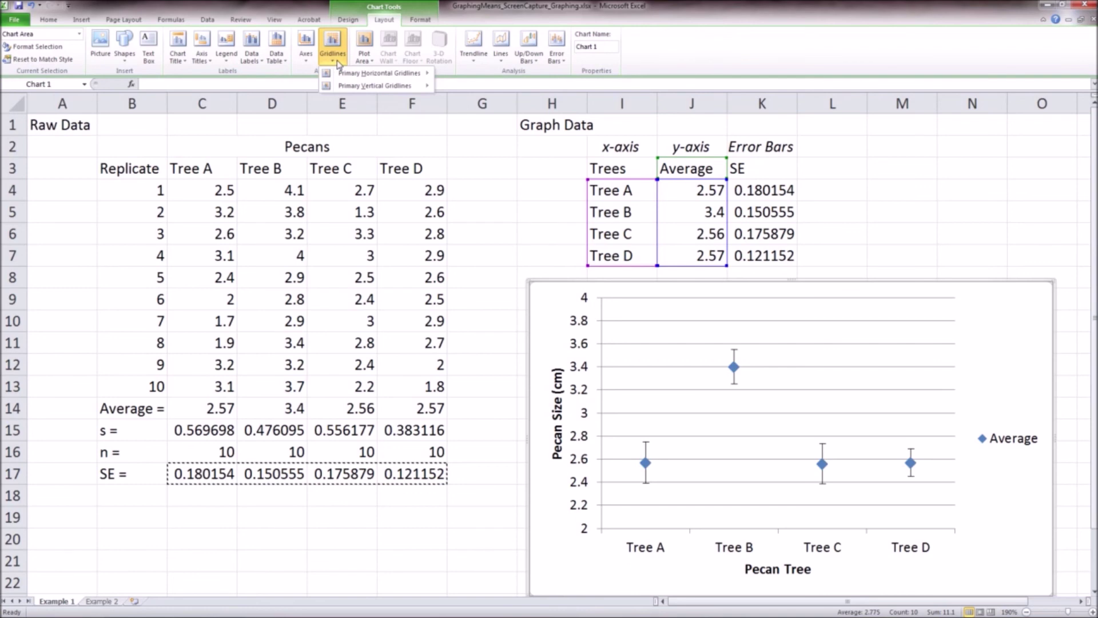
pyautogui.moveTo(361, 76)
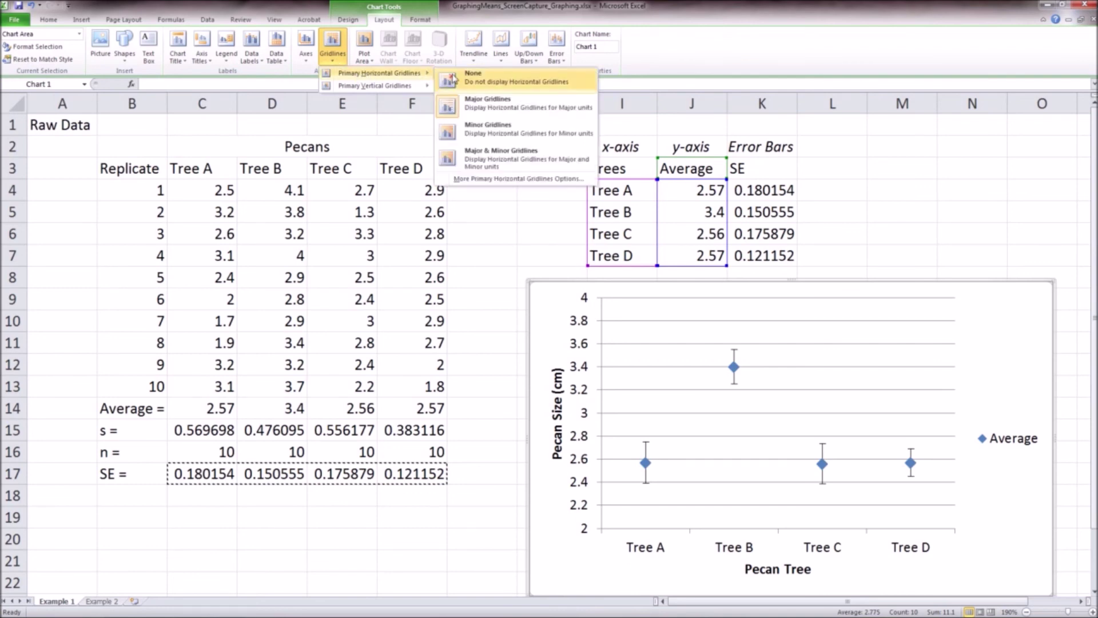
pyautogui.click(554, 81)
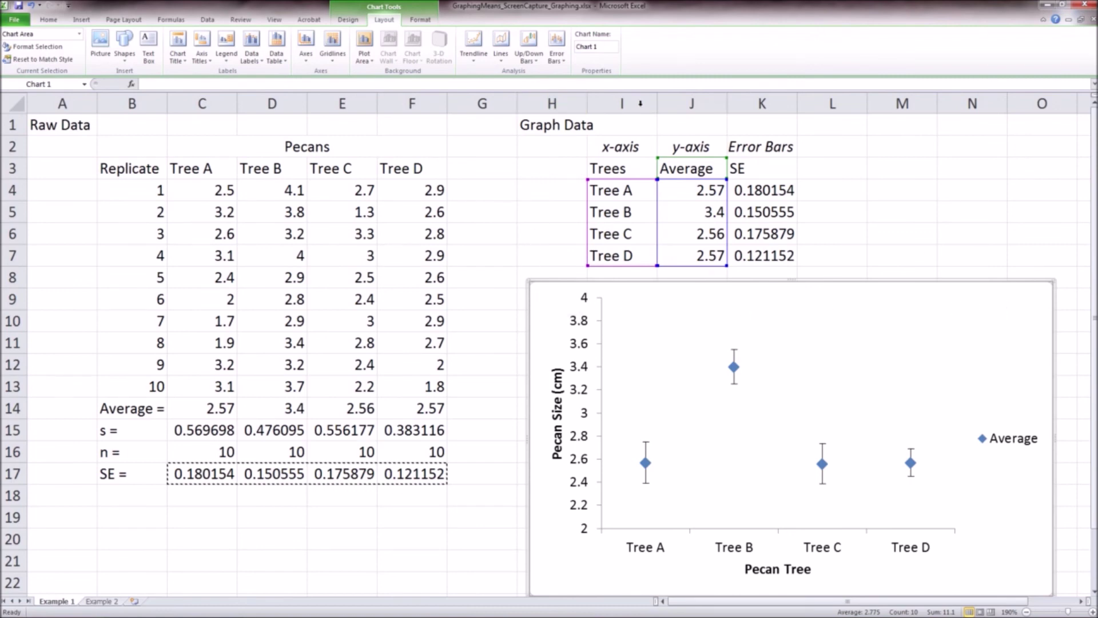
# Turn off the chart's legend
pyautogui.click(232, 64)
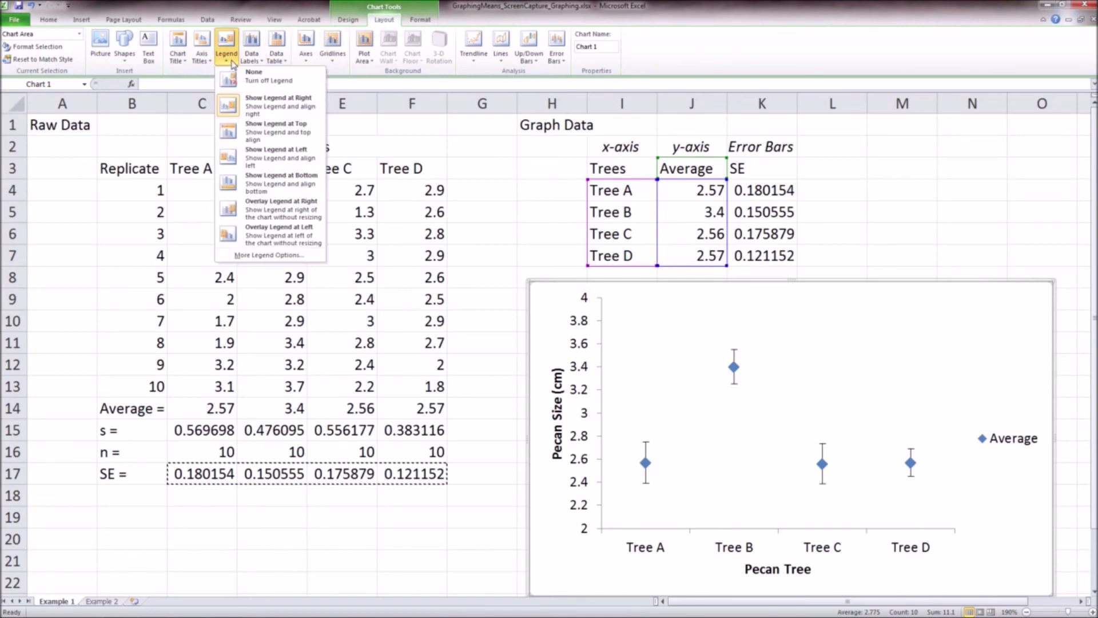
pyautogui.click(304, 82)
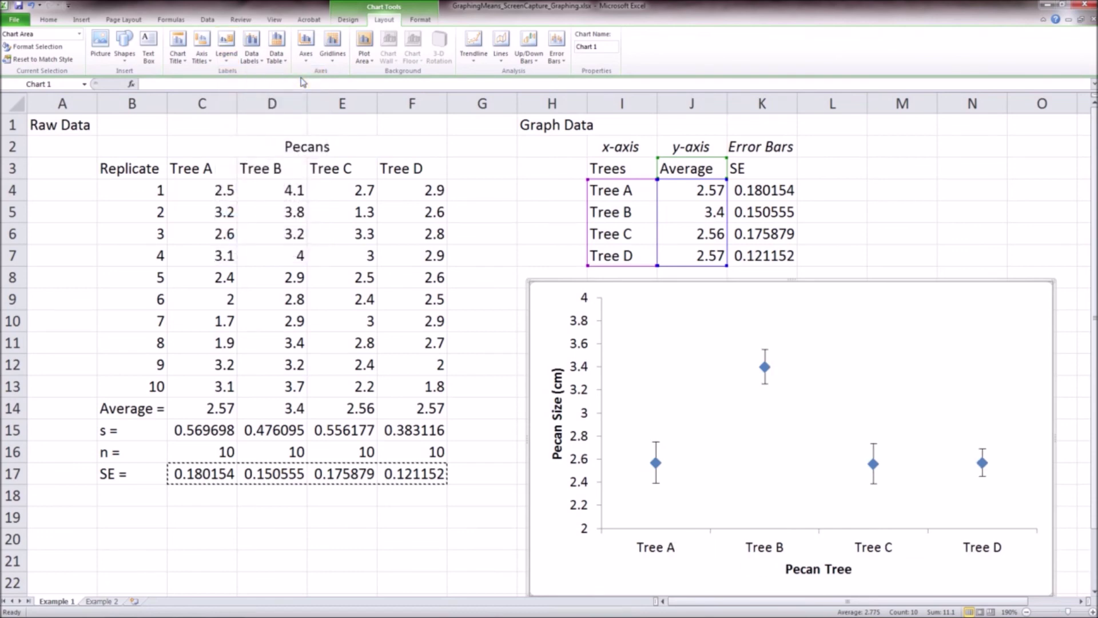